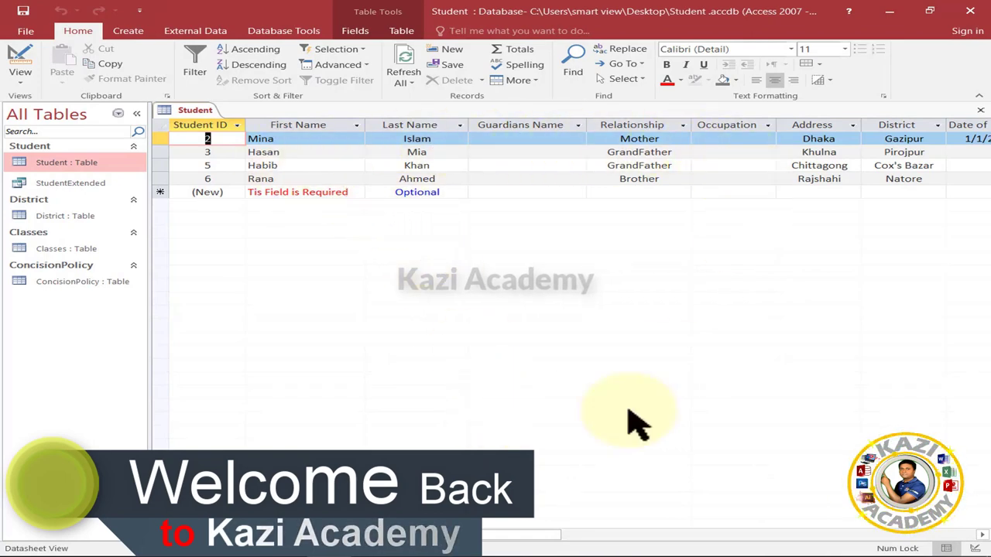
Open the database's Relationships layout and move the District and Student tables apart.
mouse_move(504, 537)
mouse_down()
mouse_move(873, 536)
mouse_move(496, 536)
mouse_up()
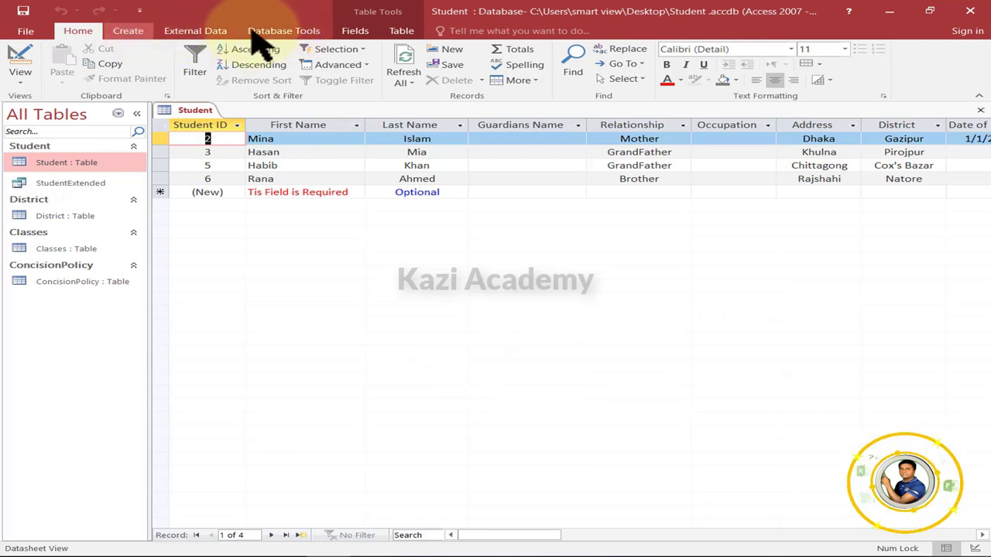
click(293, 34)
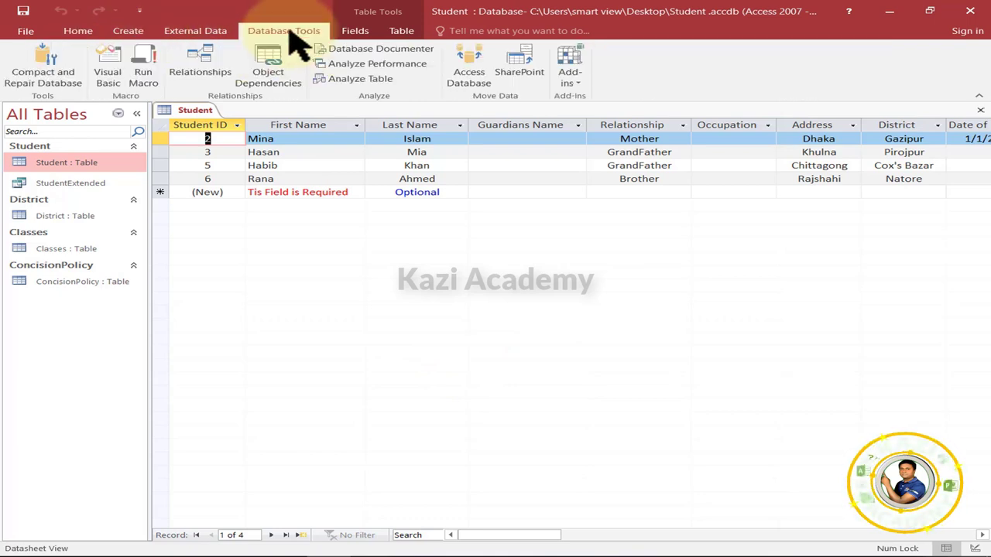
click(203, 69)
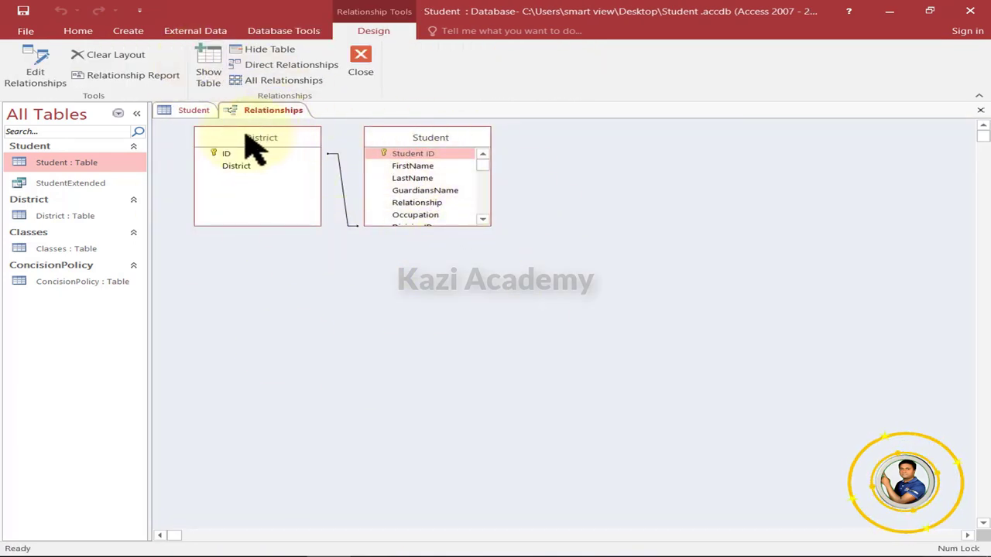
drag(236, 139, 246, 197)
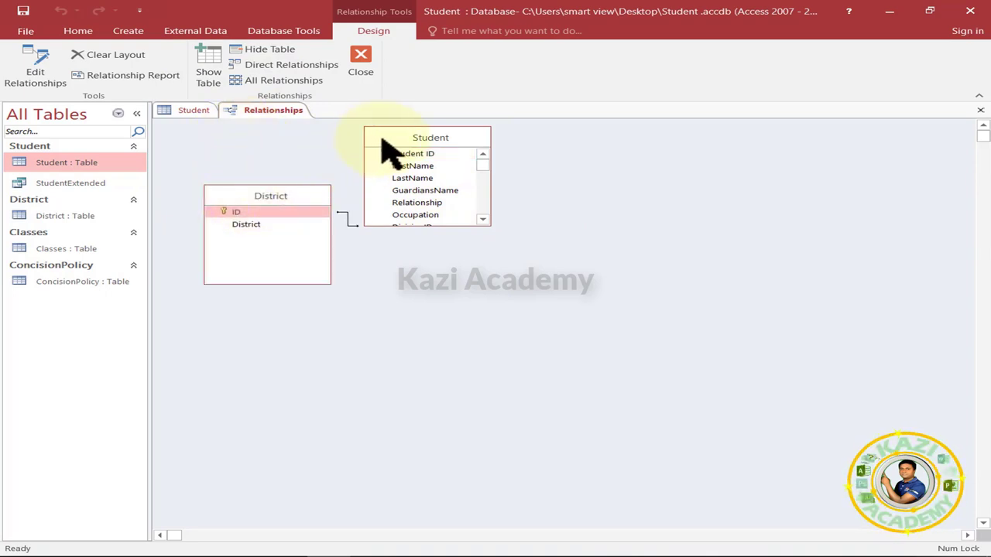
drag(391, 144, 564, 228)
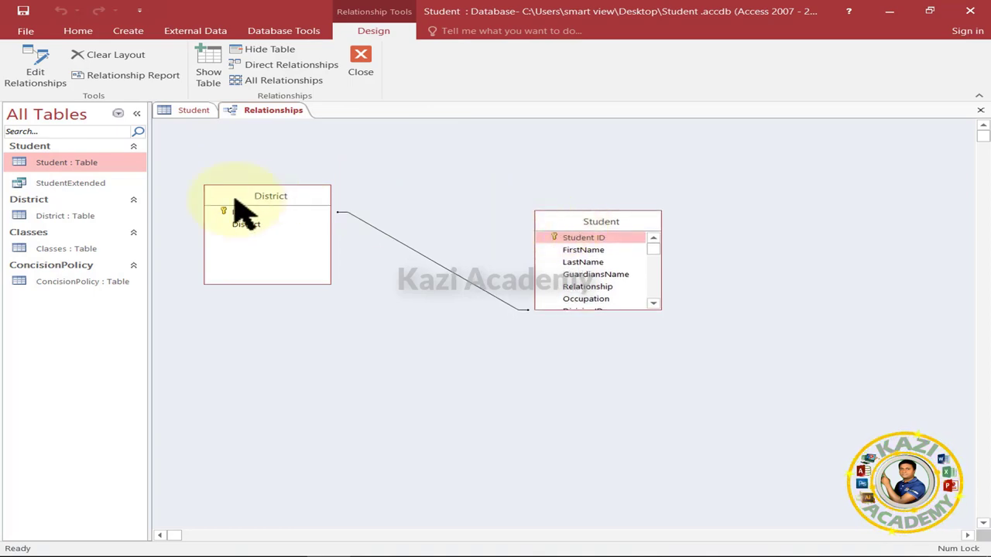
drag(231, 195, 236, 216)
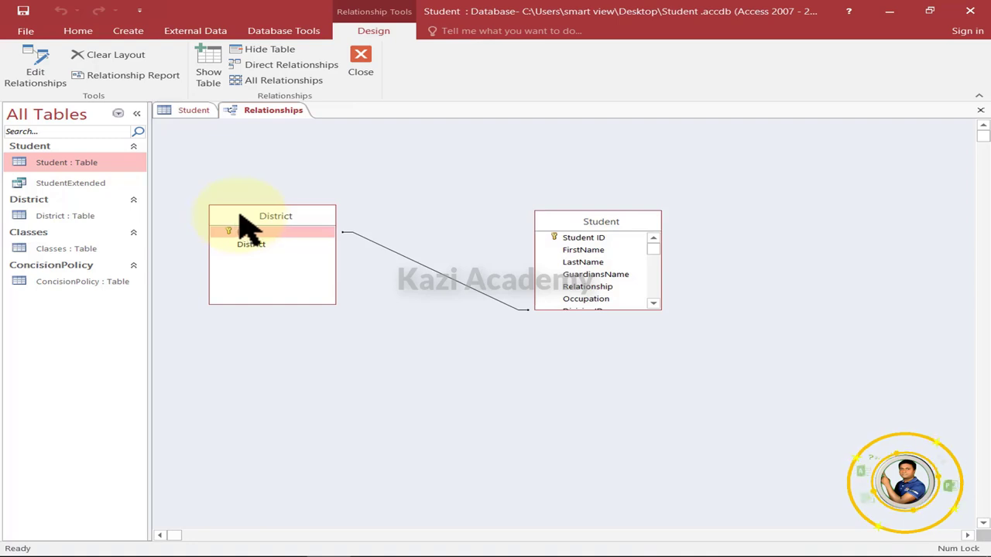
Show all relationships and spread the Classes, ConcisionPolicy, Student, District and Classes_1 tables so they no longer overlap.
click(273, 82)
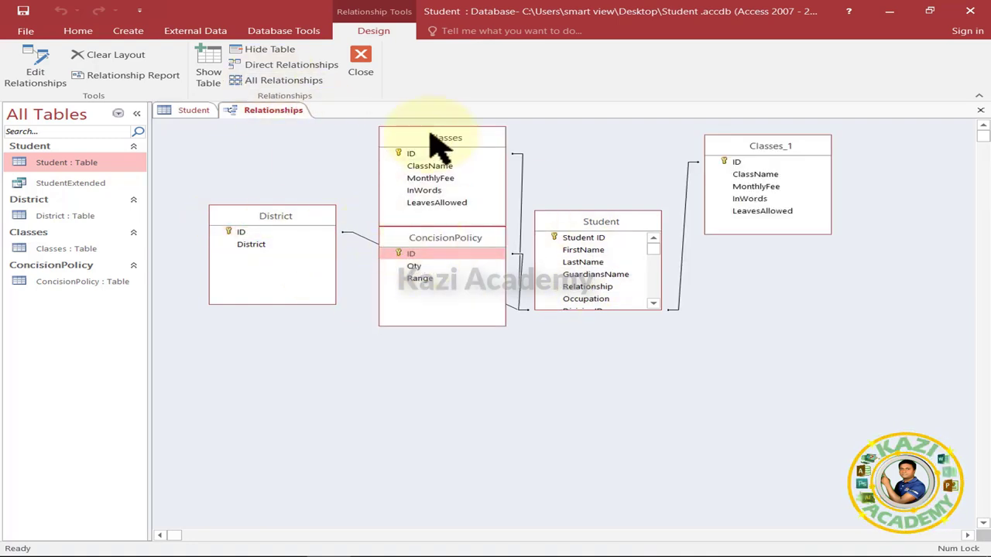
drag(438, 144, 298, 371)
drag(440, 238, 434, 162)
drag(602, 221, 632, 270)
drag(243, 219, 533, 411)
drag(581, 270, 221, 157)
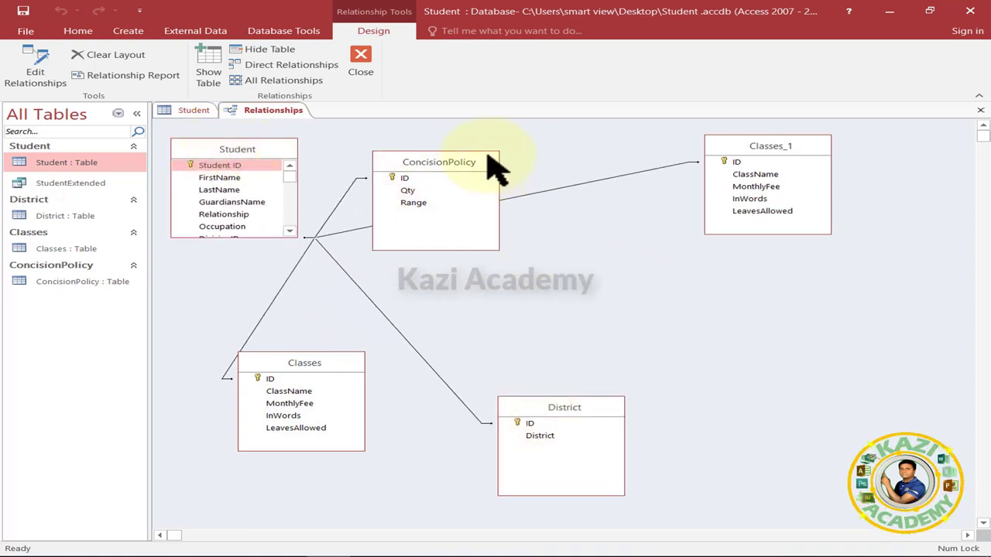
drag(462, 155, 438, 131)
drag(770, 153, 573, 267)
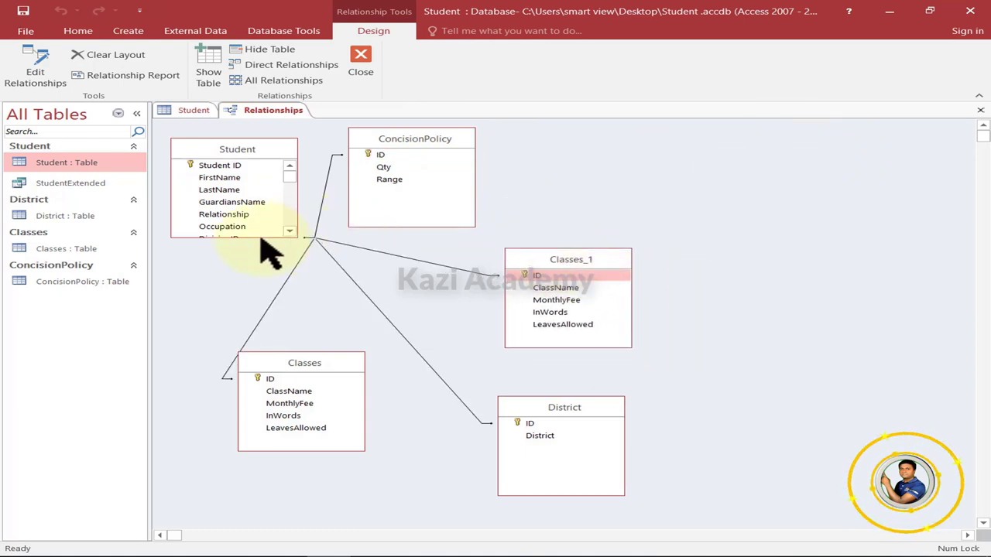
Enlarge the Student field list and arrange District and Classes on one side of it, Classes_1 and ConcisionPolicy on the other.
drag(244, 238, 259, 339)
scroll(263, 300, down, 3)
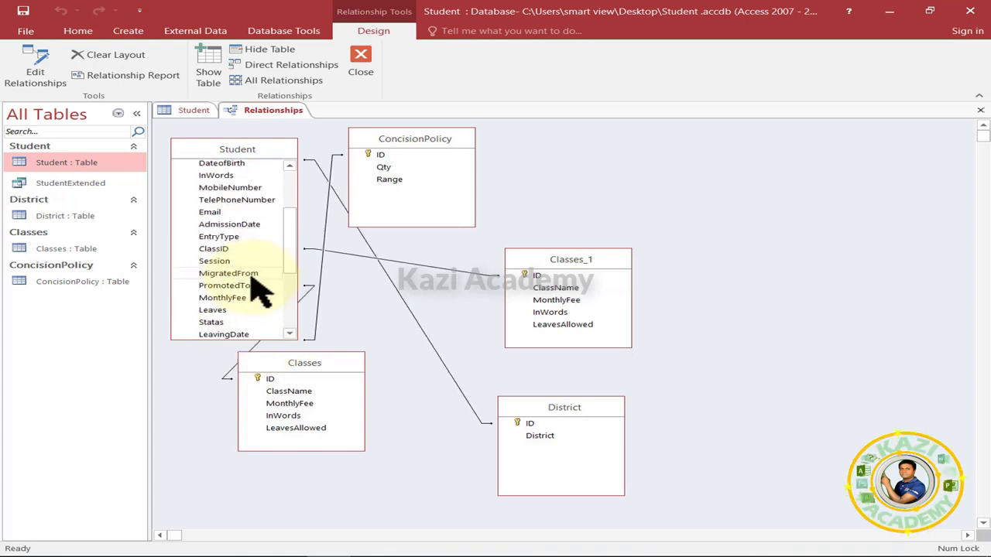
drag(347, 359, 438, 401)
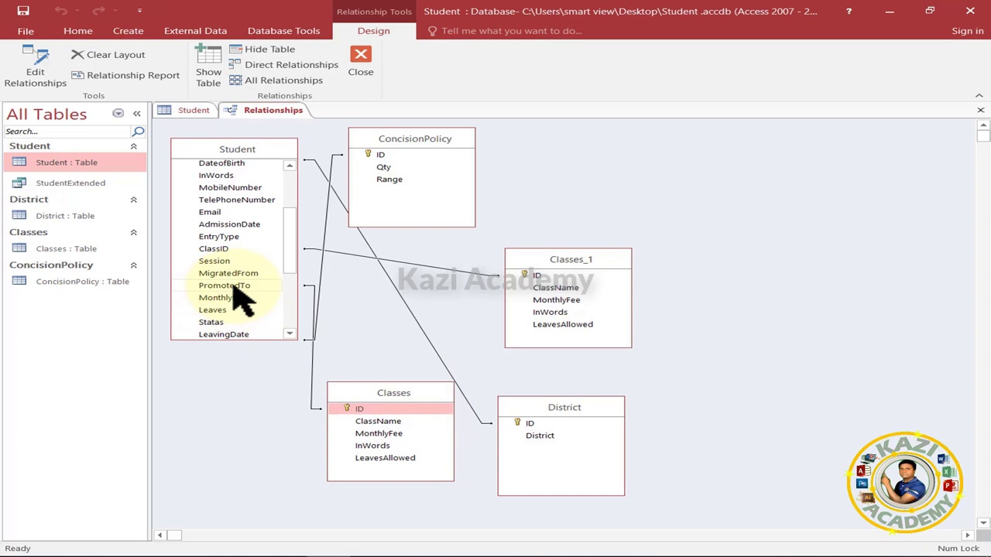
scroll(260, 313, down, 2)
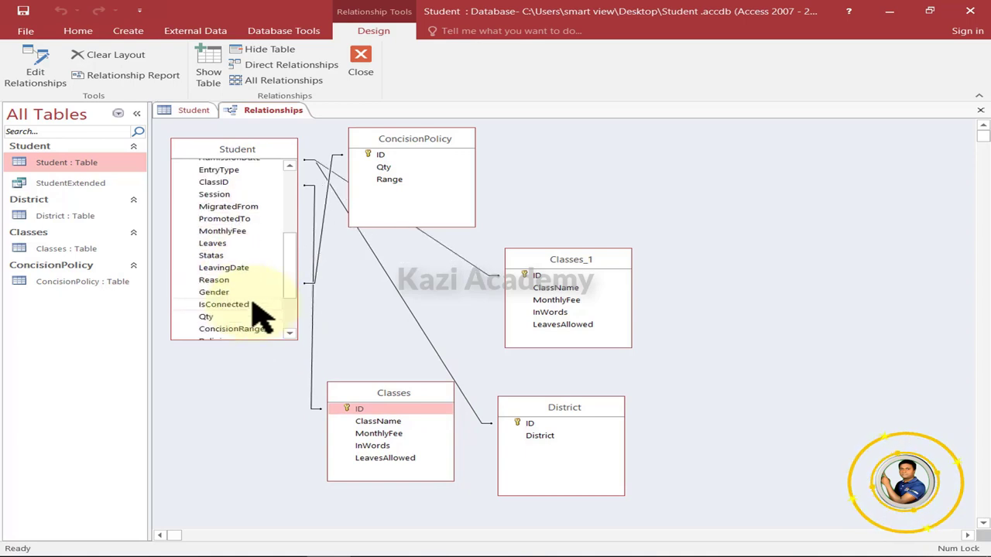
scroll(260, 313, down, 2)
scroll(260, 314, down, 1)
scroll(260, 314, up, 6)
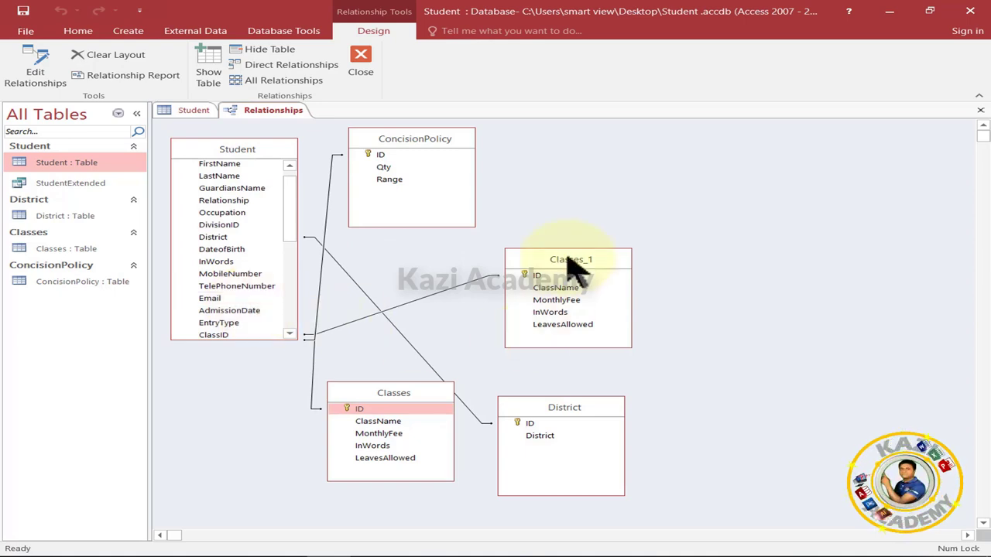
mouse_move(573, 269)
mouse_down()
mouse_move(604, 280)
mouse_move(589, 267)
mouse_up()
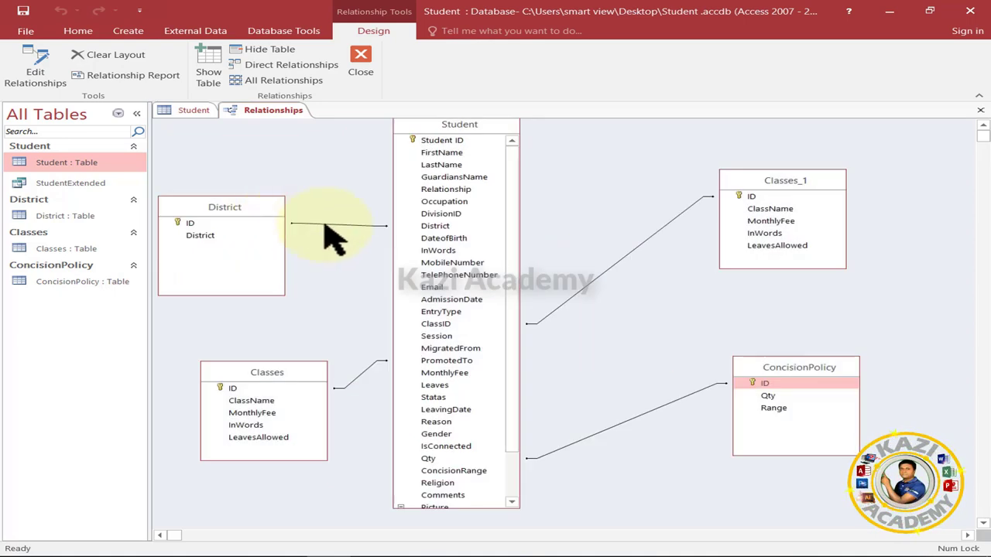
Review the District–Student and Classes–Student relationship settings, and close the relationships layout.
double_click(325, 224)
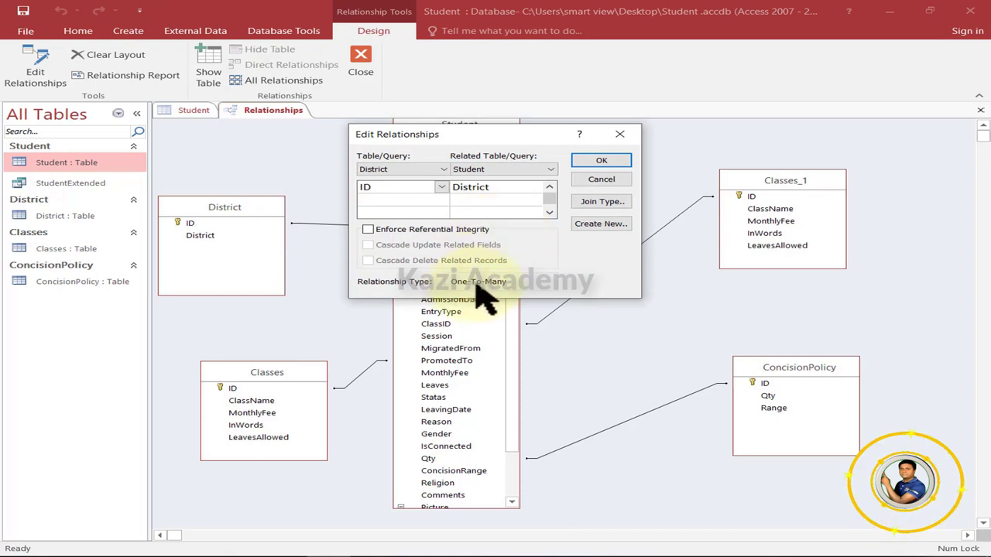
click(601, 160)
double_click(369, 369)
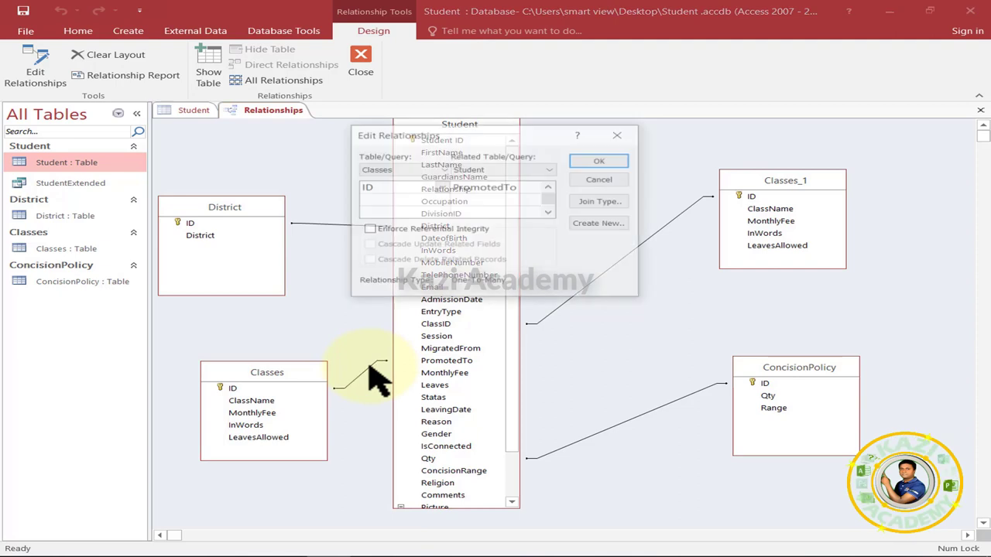
click(602, 161)
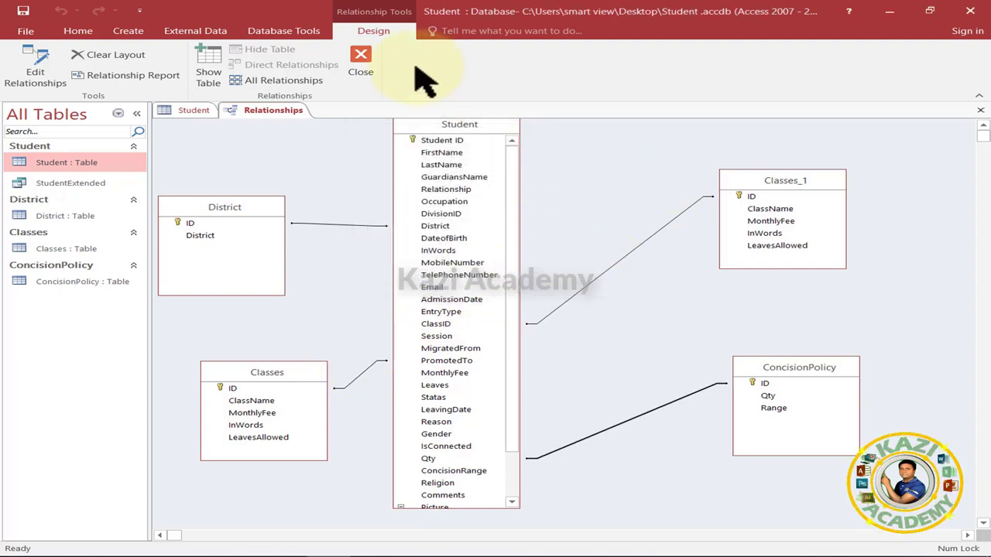
click(359, 58)
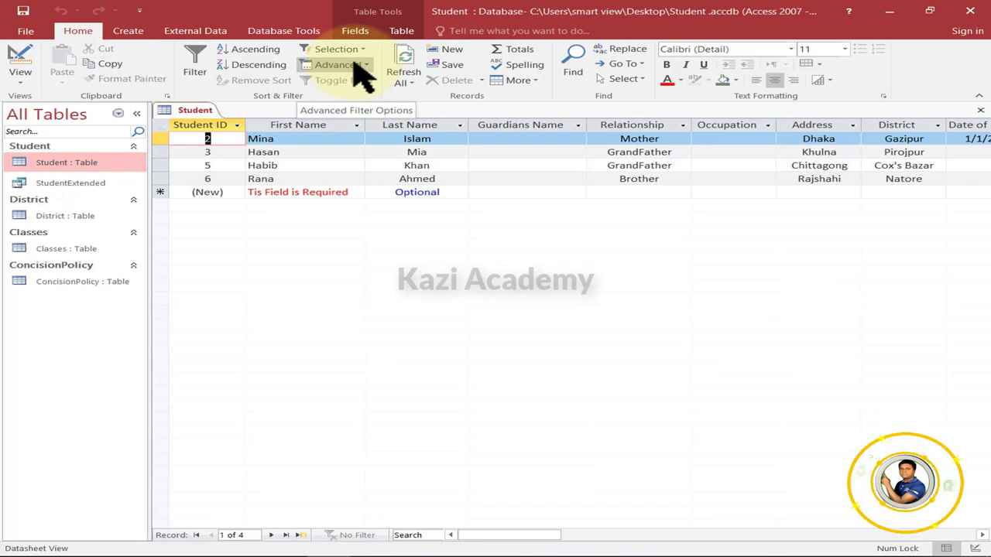
Create a new blank form in Design View, narrow the property sheet and extend the Detail section to a height of 5.5".
click(128, 30)
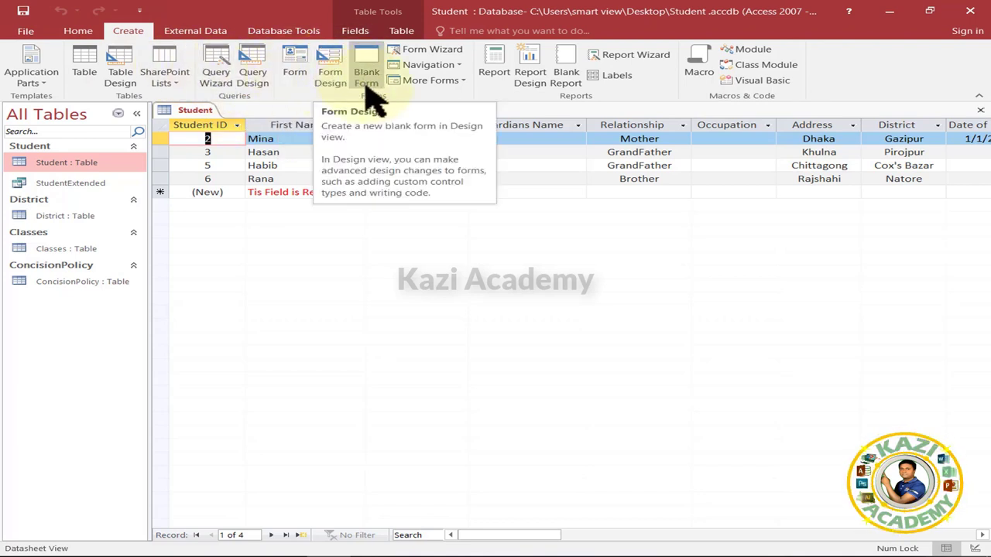
click(330, 87)
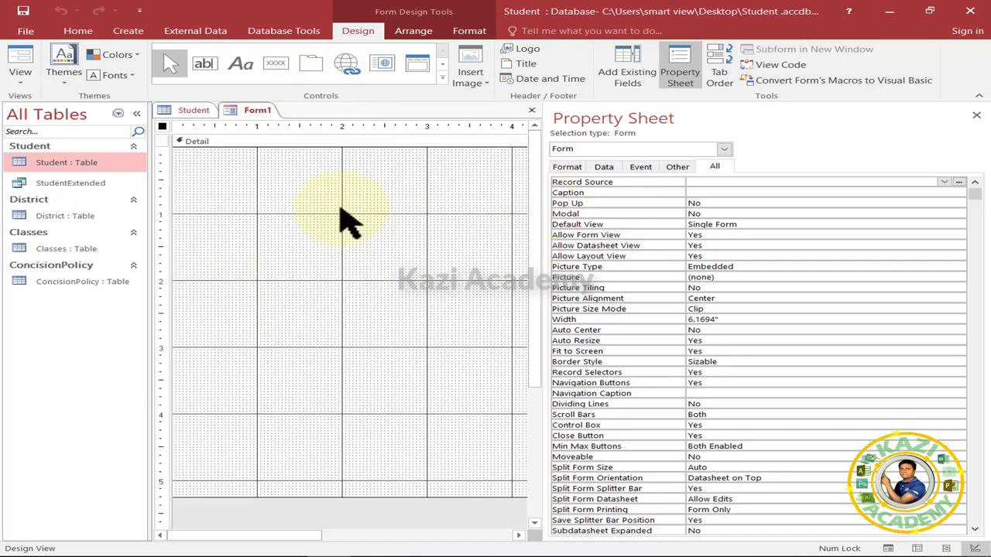
drag(545, 262, 801, 280)
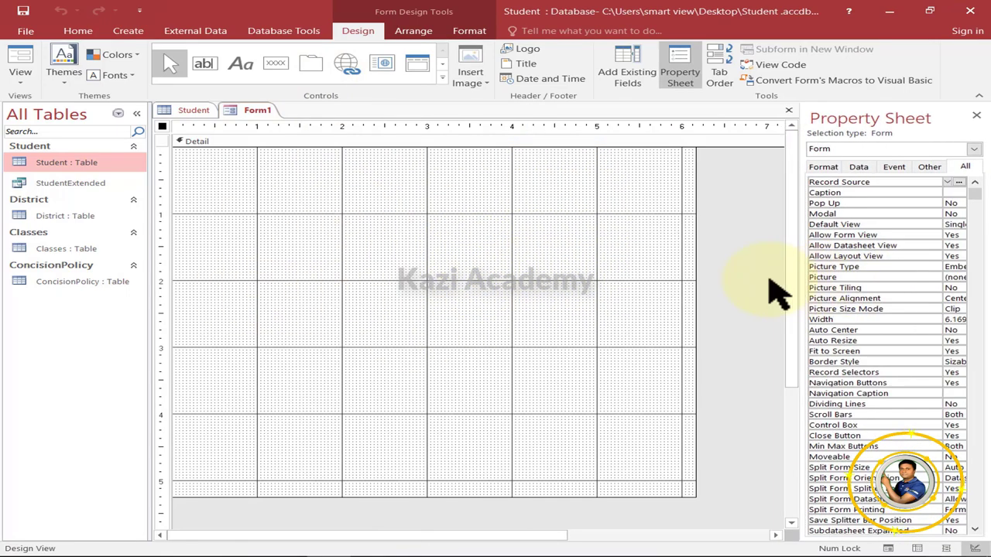
right_click(226, 142)
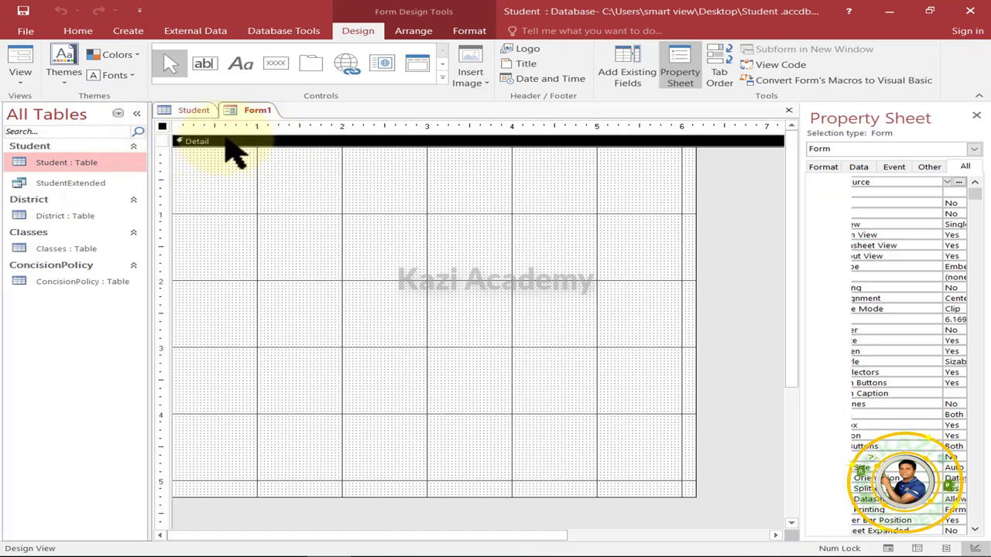
click(426, 170)
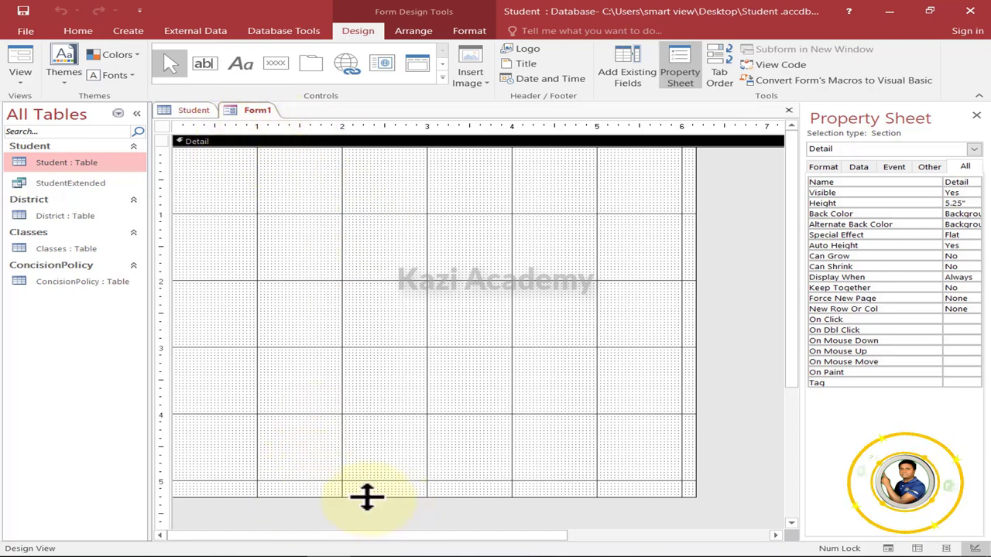
drag(368, 497, 367, 514)
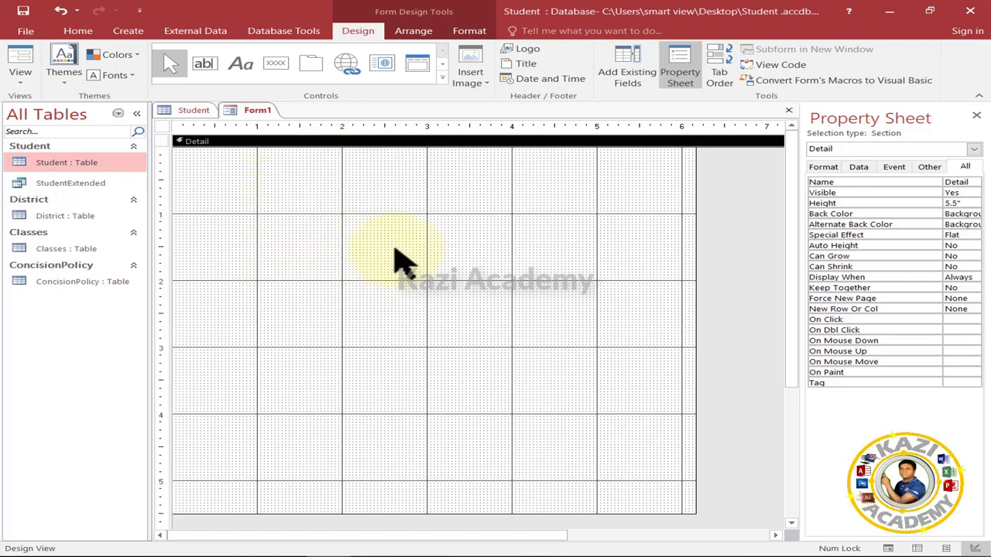
Add a form header and footer to the new form and display it in Form View.
right_click(361, 236)
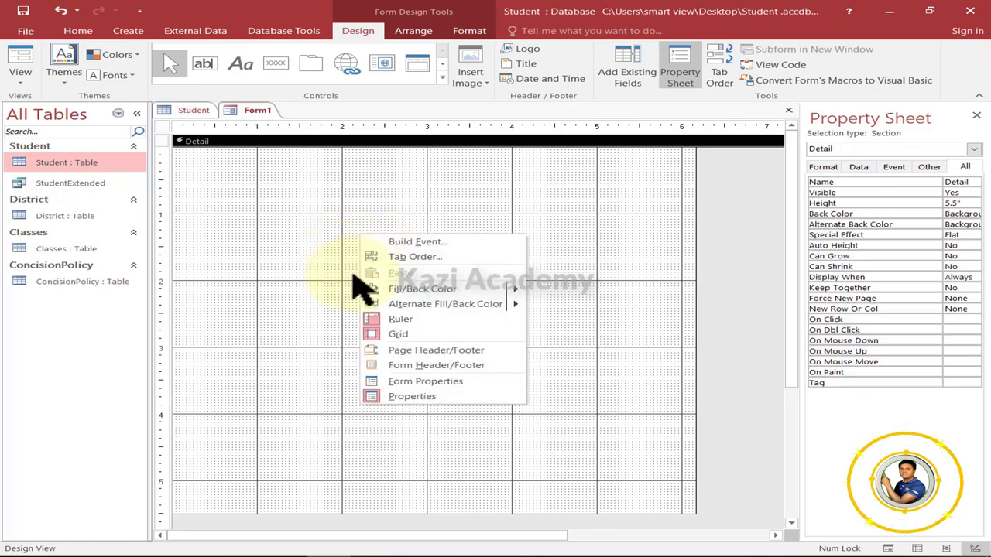
click(474, 372)
key(F5)
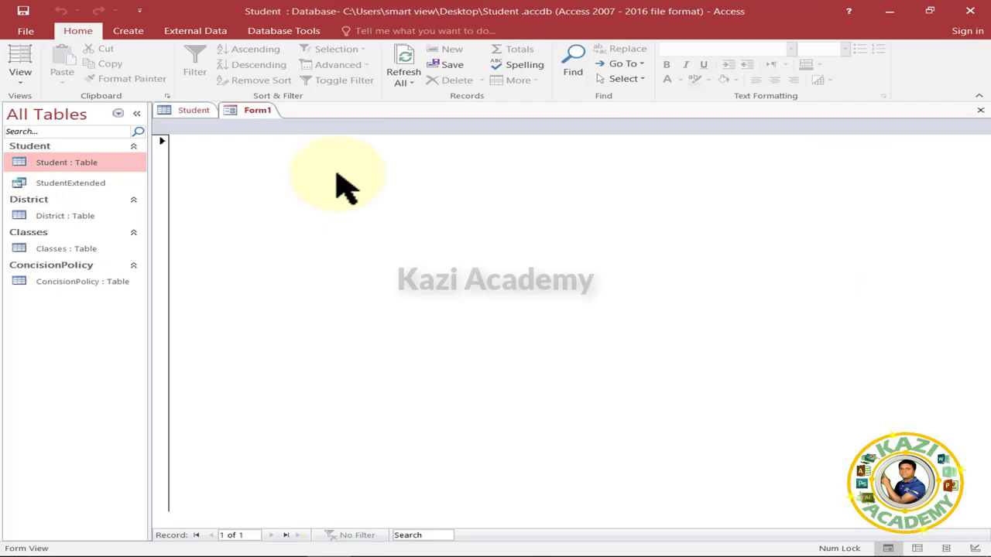
Switch the form to Layout View and apply a different Office theme.
right_click(261, 125)
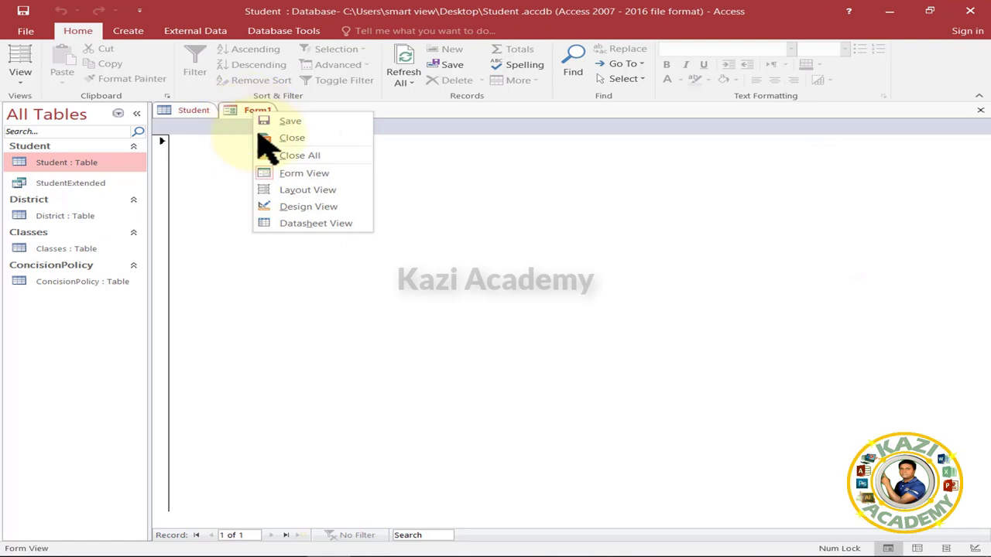
click(308, 190)
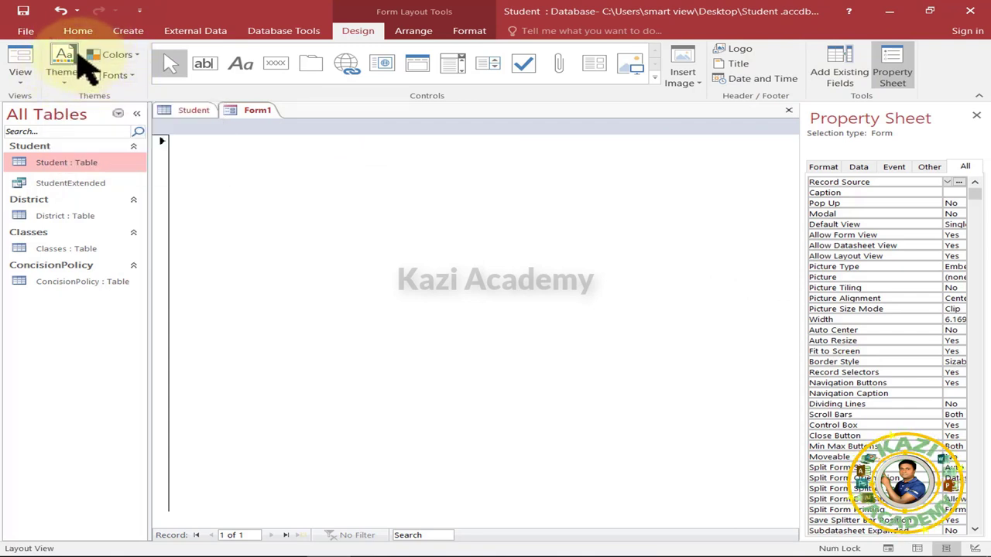
click(70, 89)
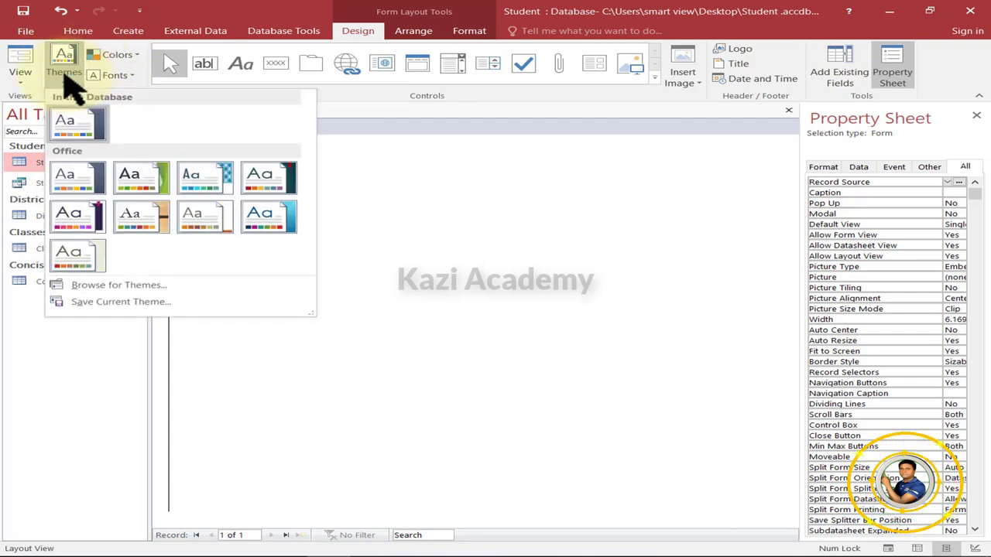
click(267, 186)
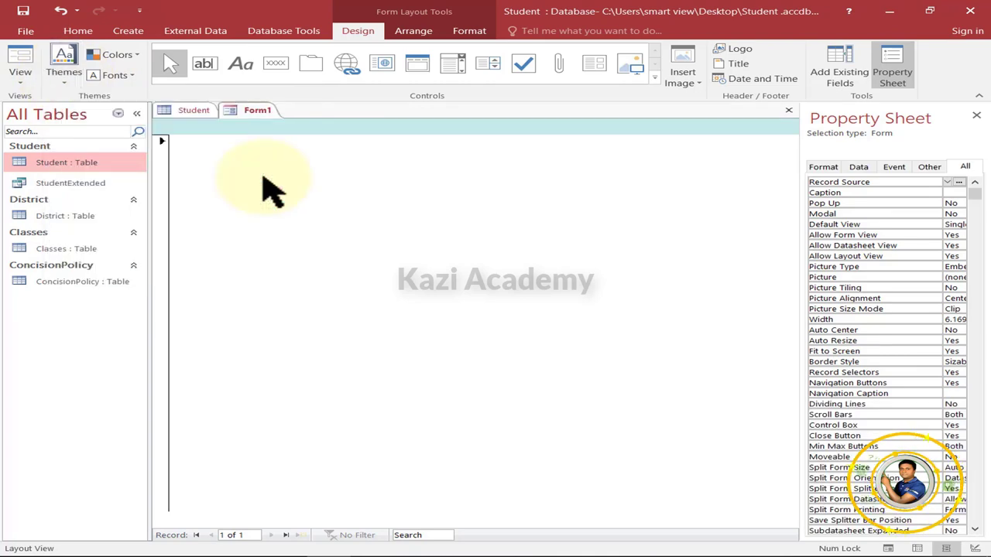
click(381, 259)
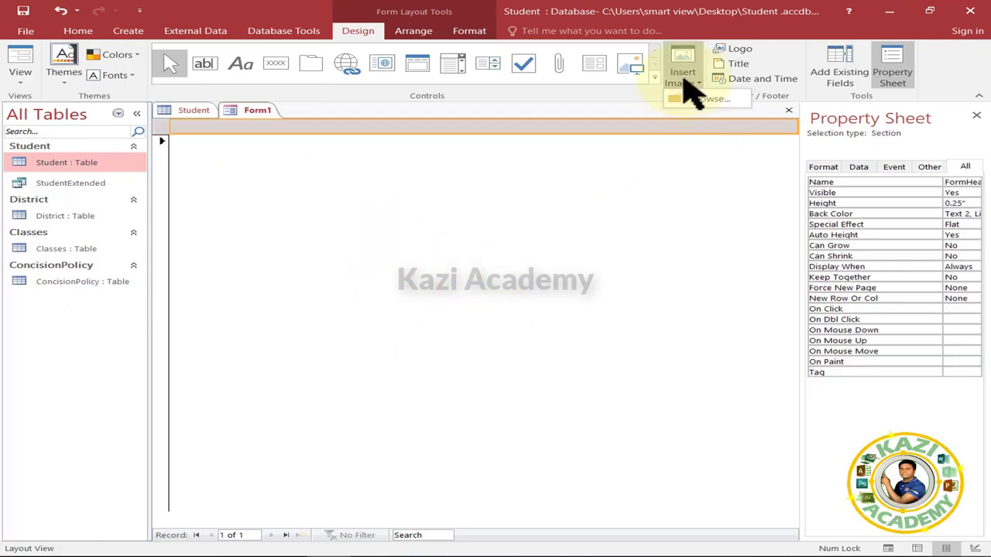
Insert the Kazi Academy picture from the Desktop and size it to about 7.17" wide by 5.91" high on the form.
click(707, 98)
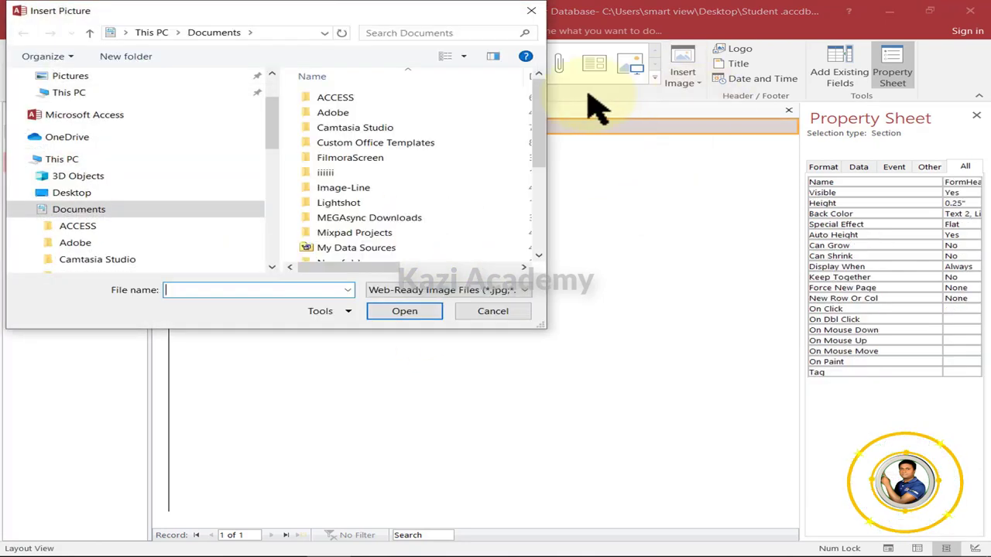
click(71, 192)
click(427, 203)
click(404, 311)
click(222, 188)
drag(496, 398, 495, 526)
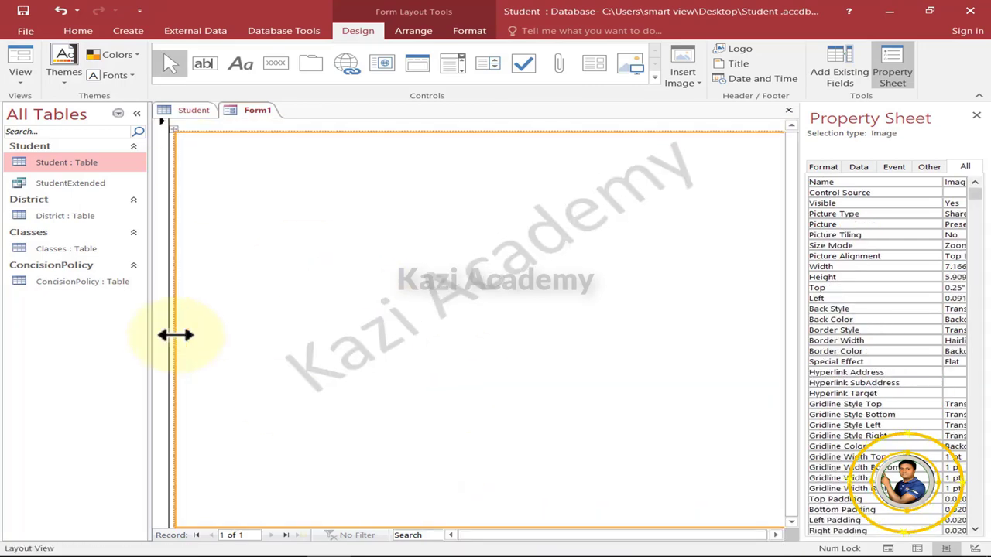
click(895, 82)
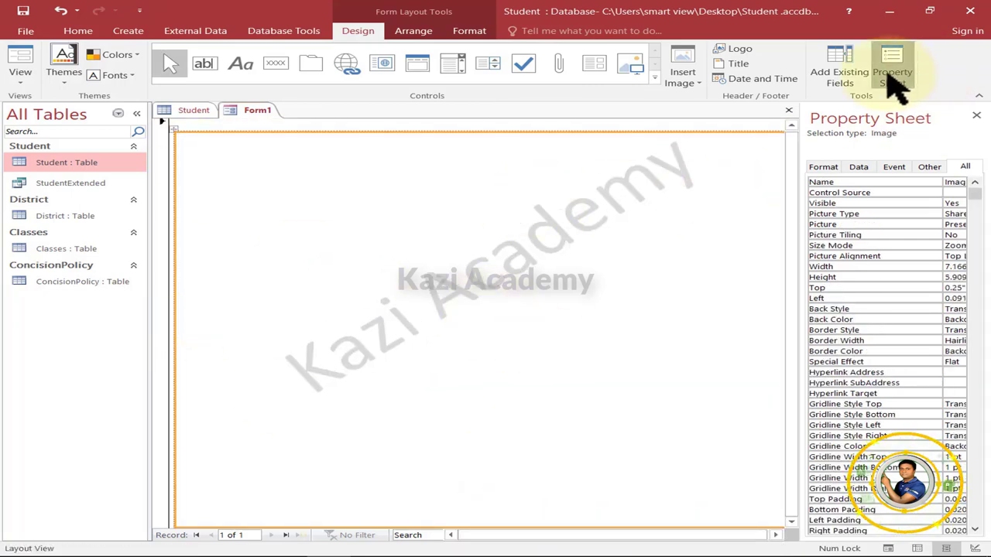
click(896, 87)
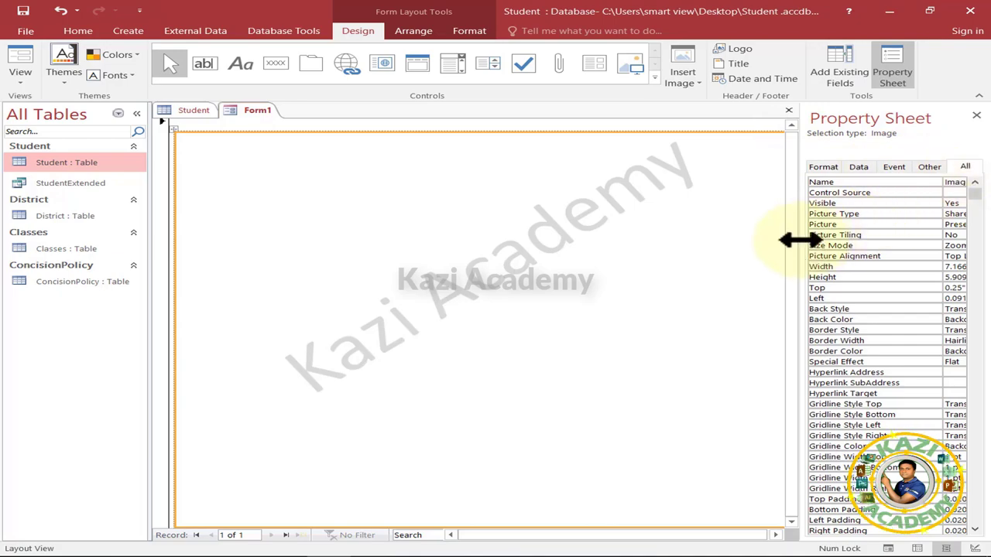
Widen the property sheet and review the properties of the FormFooter, FormHeader and Detail sections.
drag(800, 241, 626, 234)
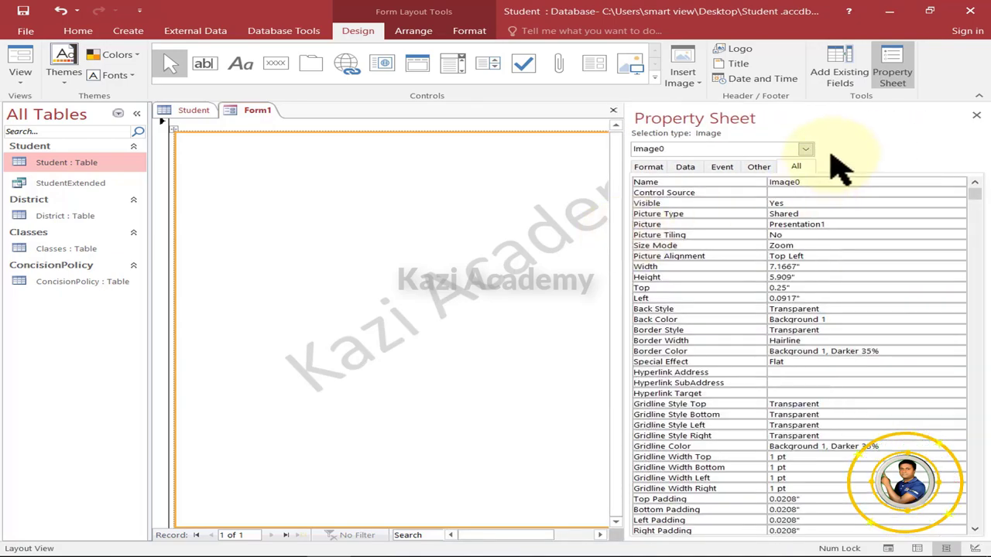
click(805, 148)
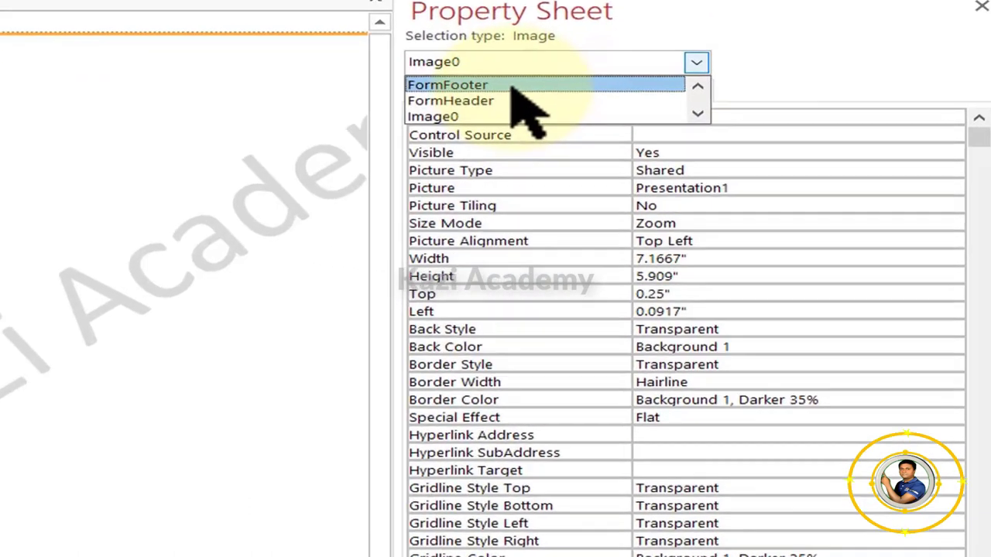
click(512, 85)
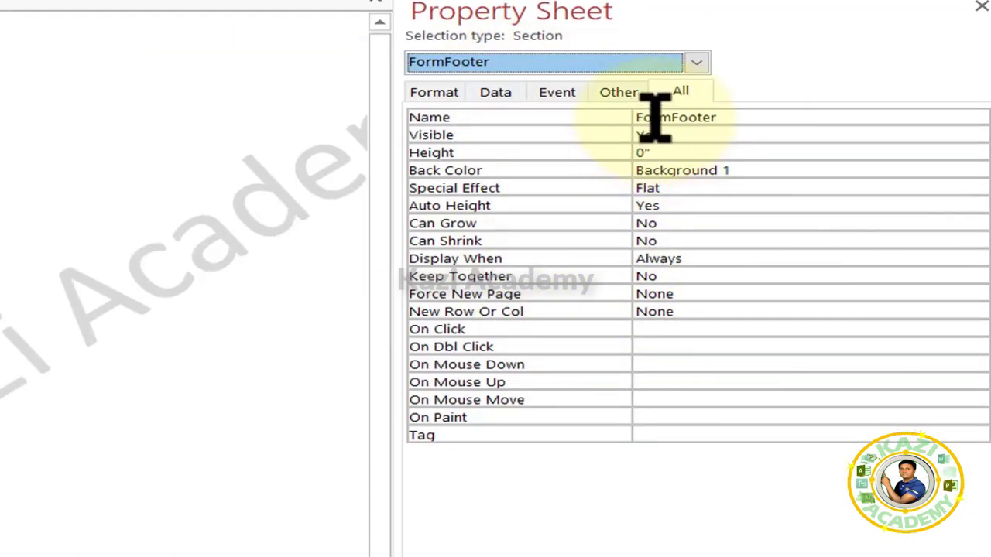
click(696, 62)
click(457, 102)
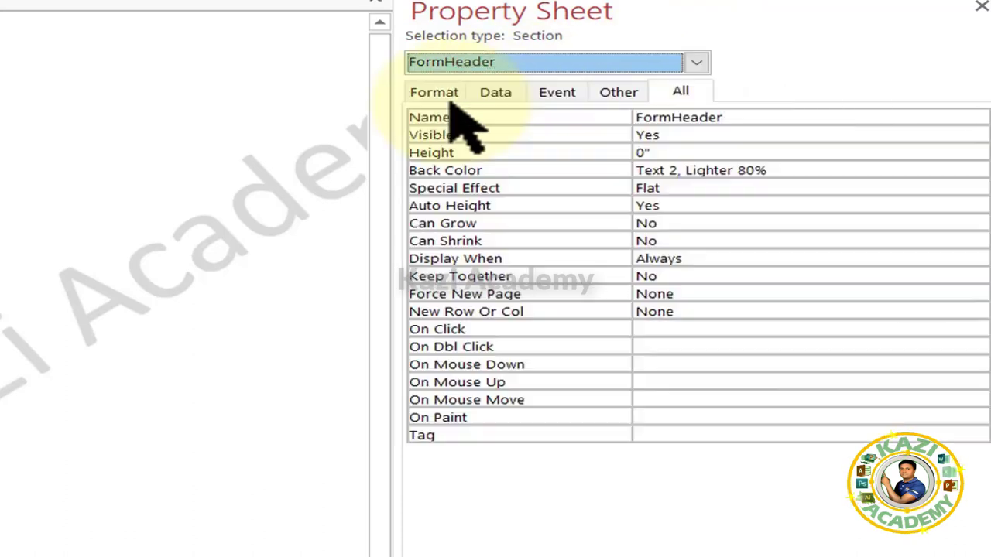
click(697, 62)
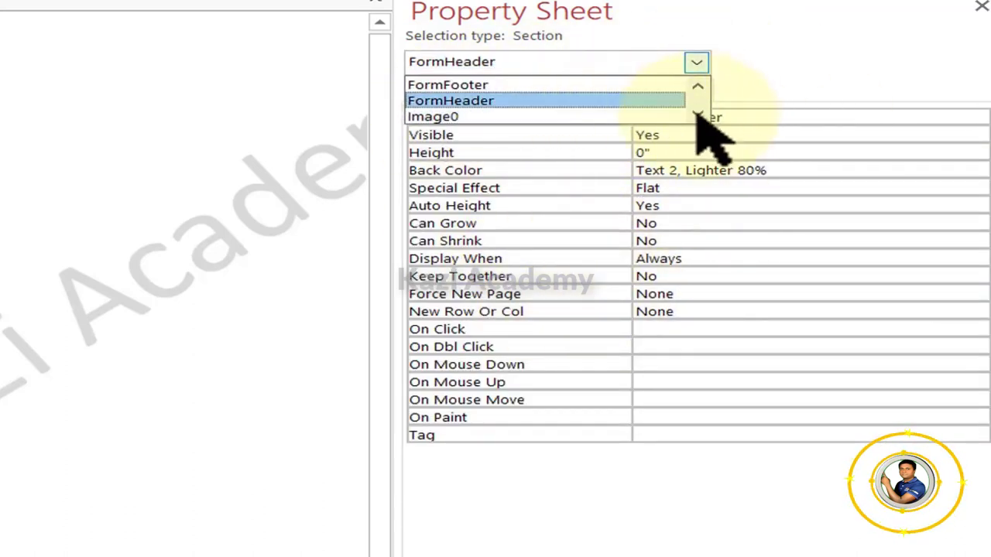
click(698, 86)
click(698, 86)
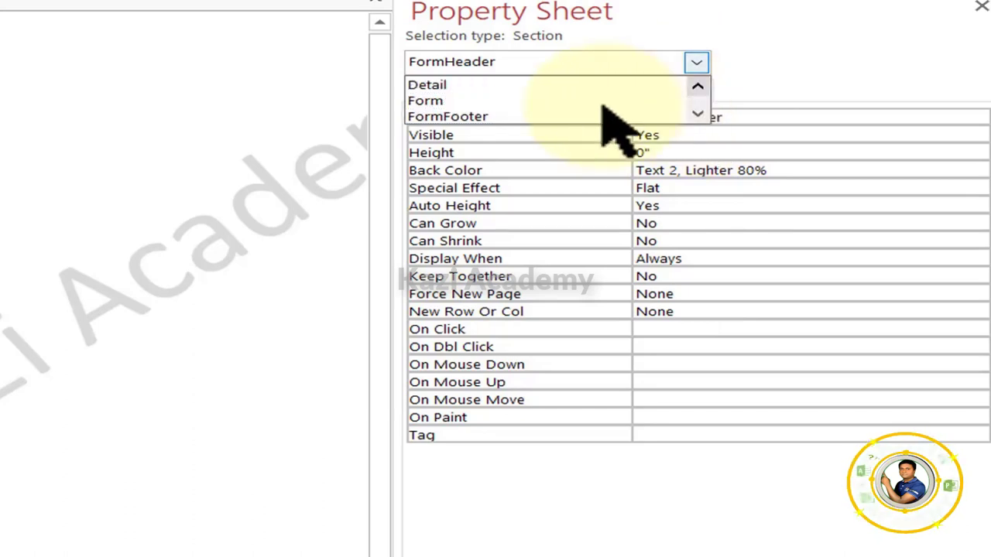
click(436, 86)
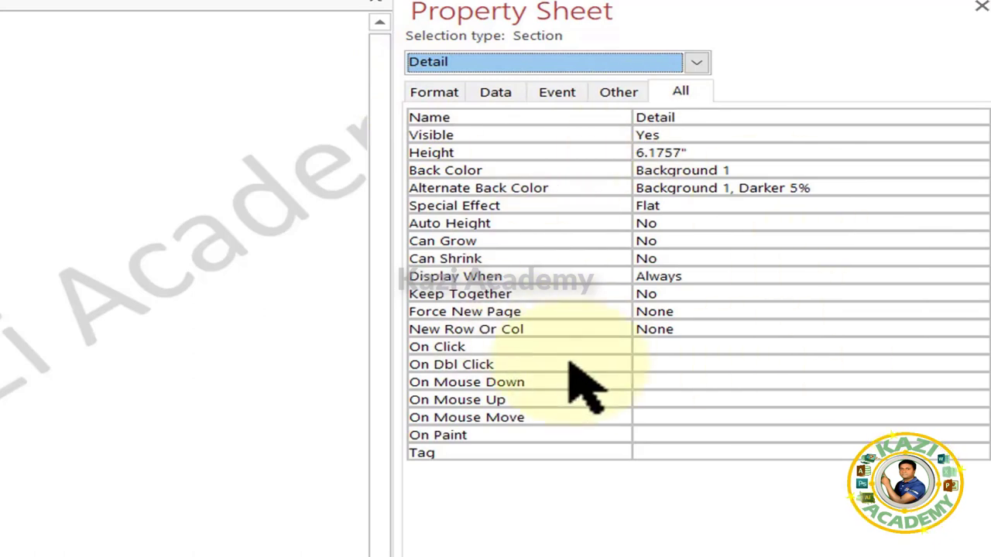
Examine the full list of properties available for the whole form, from its view settings down to its event properties.
click(696, 62)
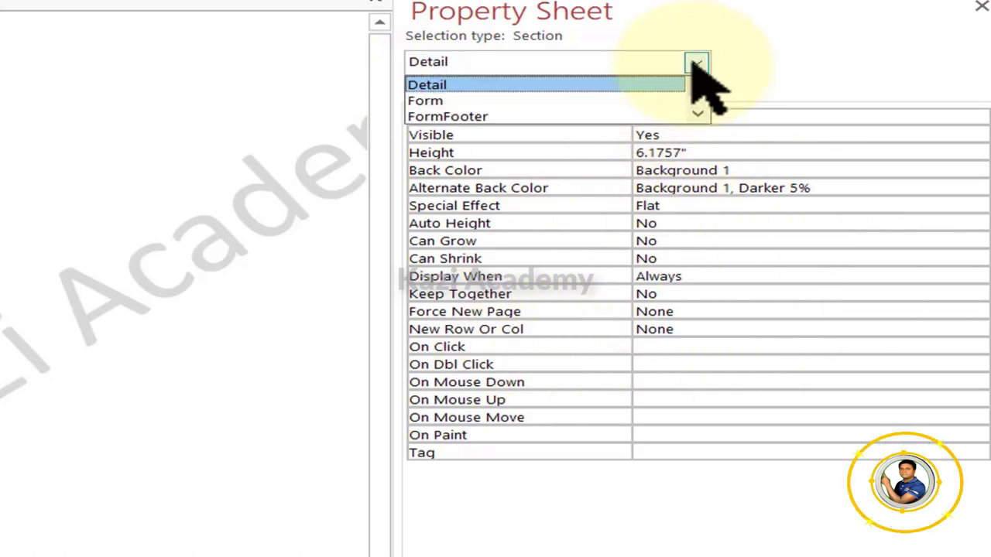
click(434, 100)
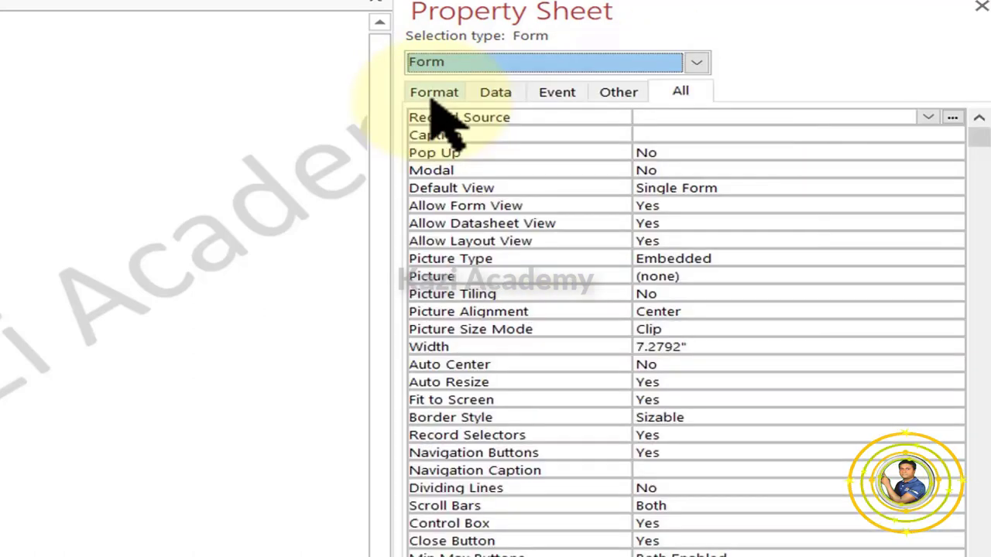
scroll(681, 348, down, 2)
scroll(673, 379, down, 1)
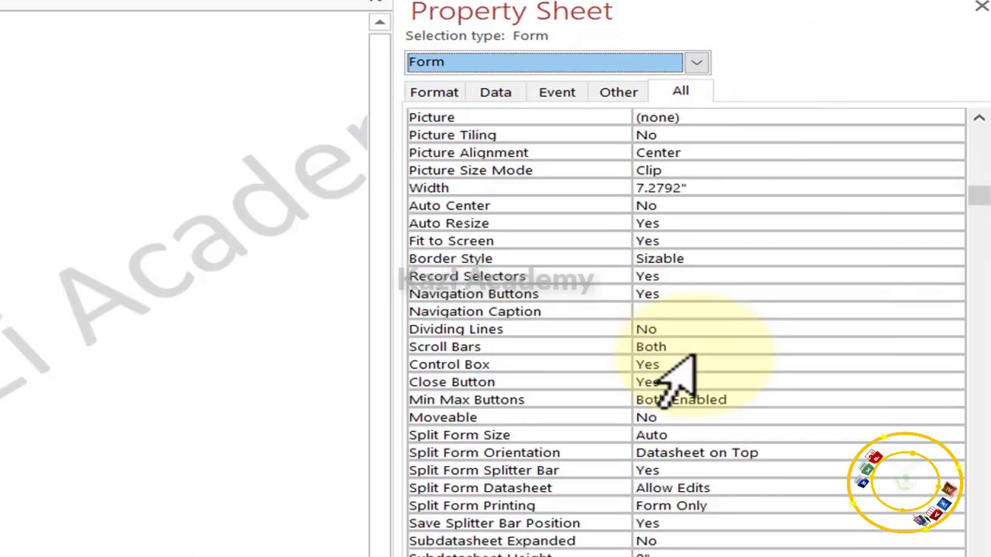
scroll(673, 372, down, 4)
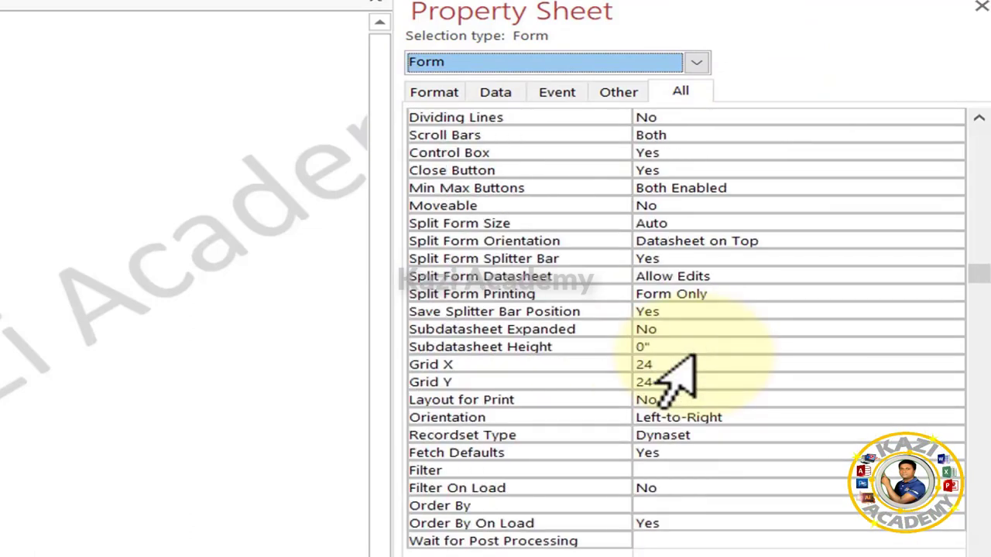
scroll(667, 360, down, 1)
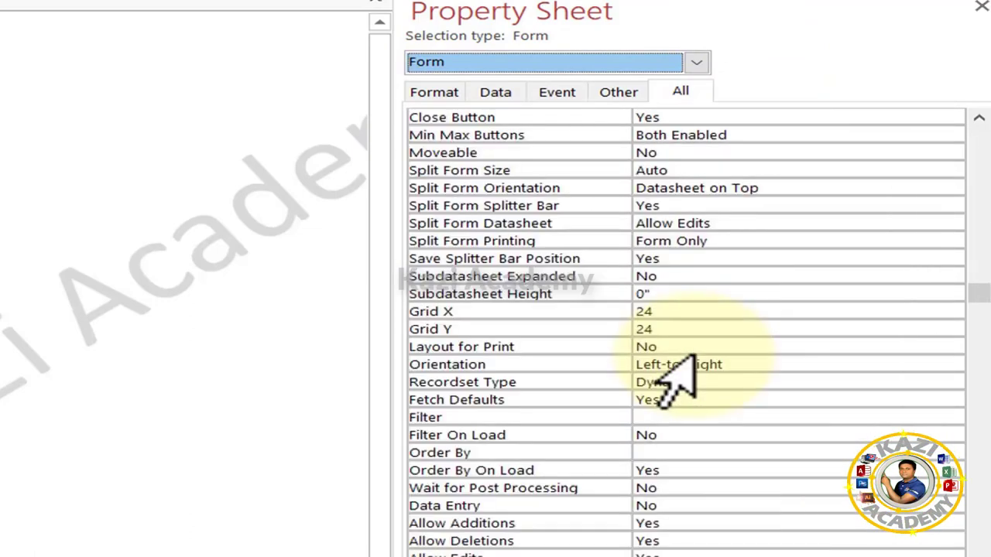
scroll(662, 370, down, 4)
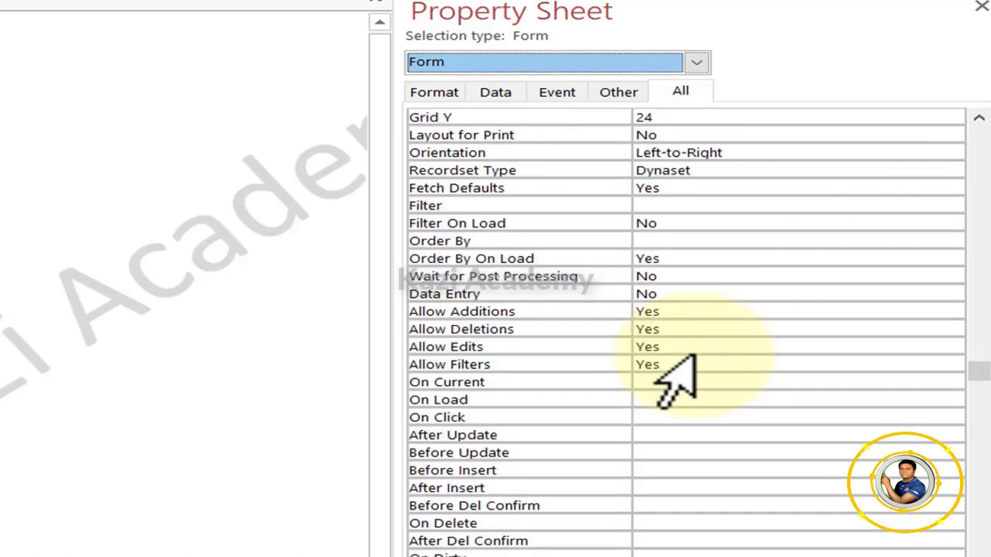
scroll(662, 370, down, 9)
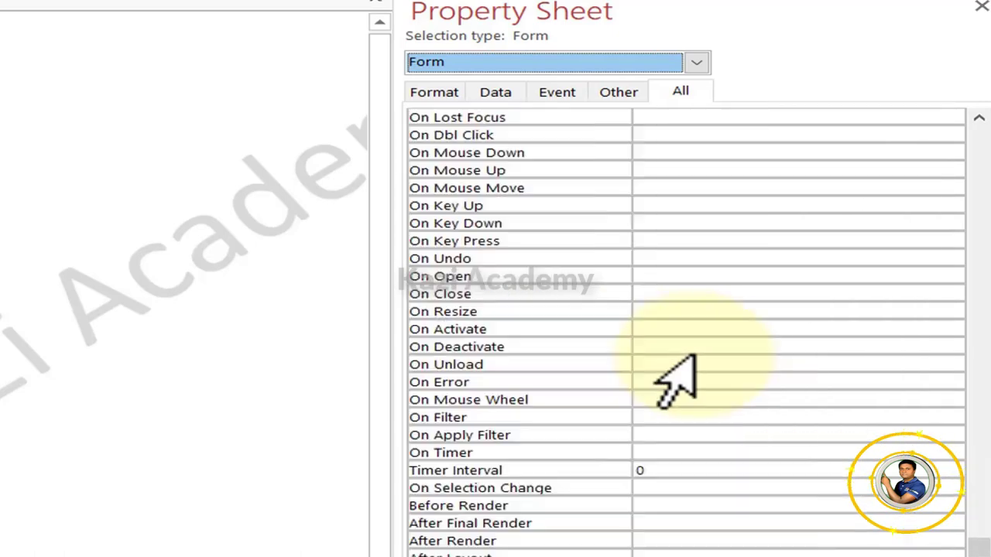
scroll(673, 379, down, 2)
scroll(673, 380, down, 5)
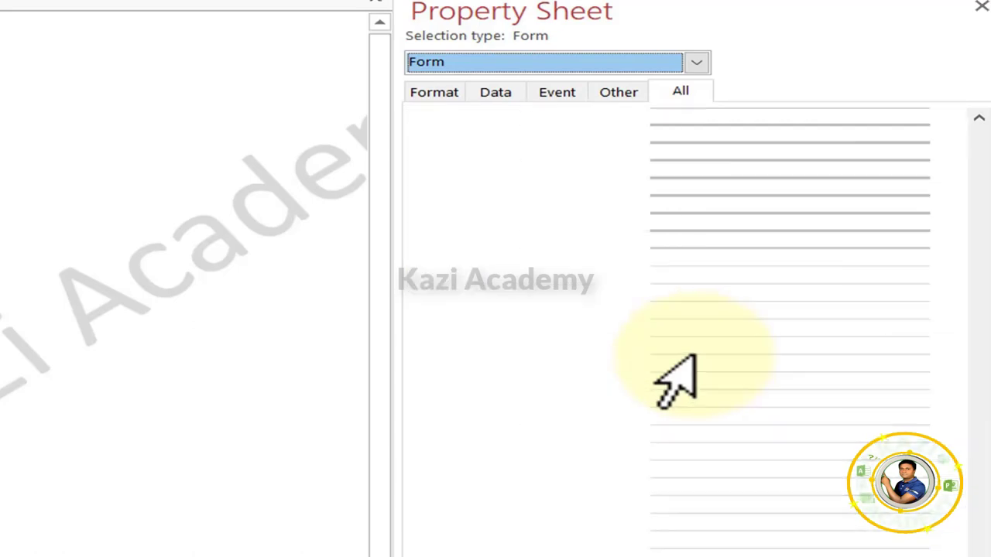
scroll(674, 379, up, 3)
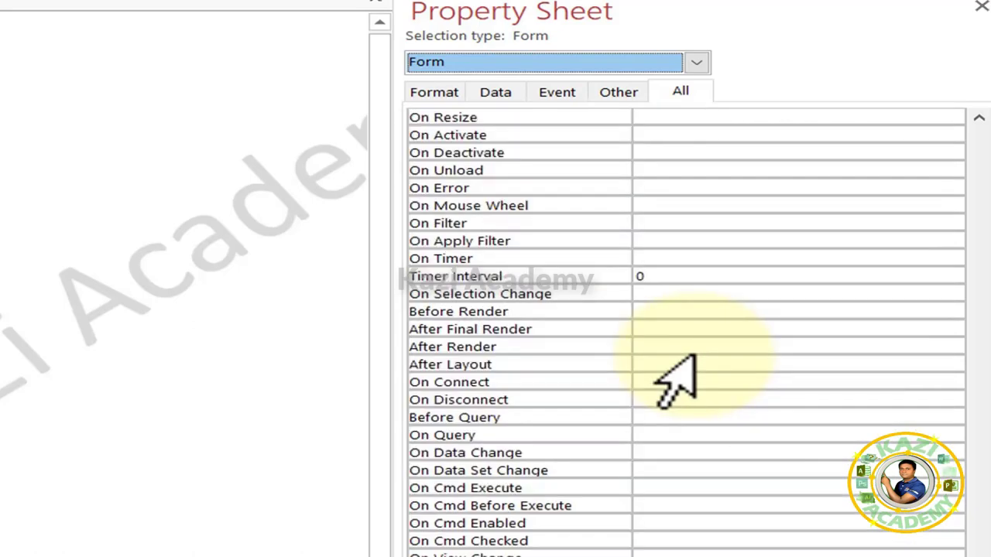
scroll(674, 379, down, 3)
scroll(674, 380, up, 4)
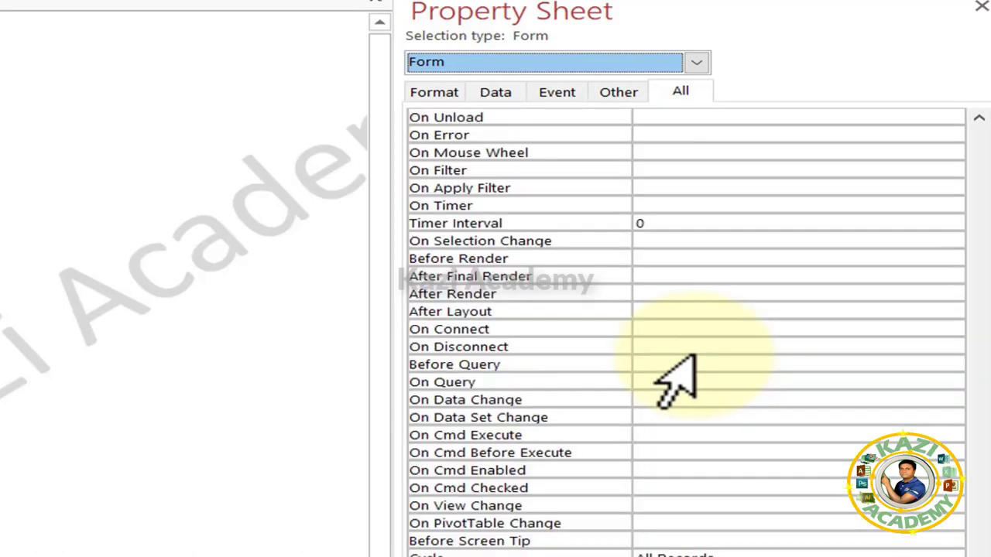
Set the form's record source to the StudentExtended query.
click(976, 117)
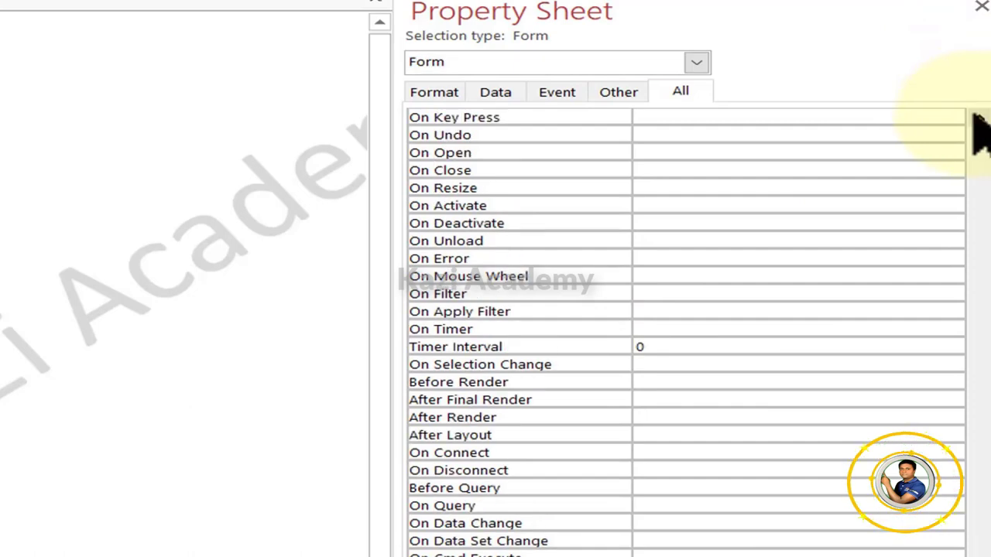
click(976, 116)
click(976, 117)
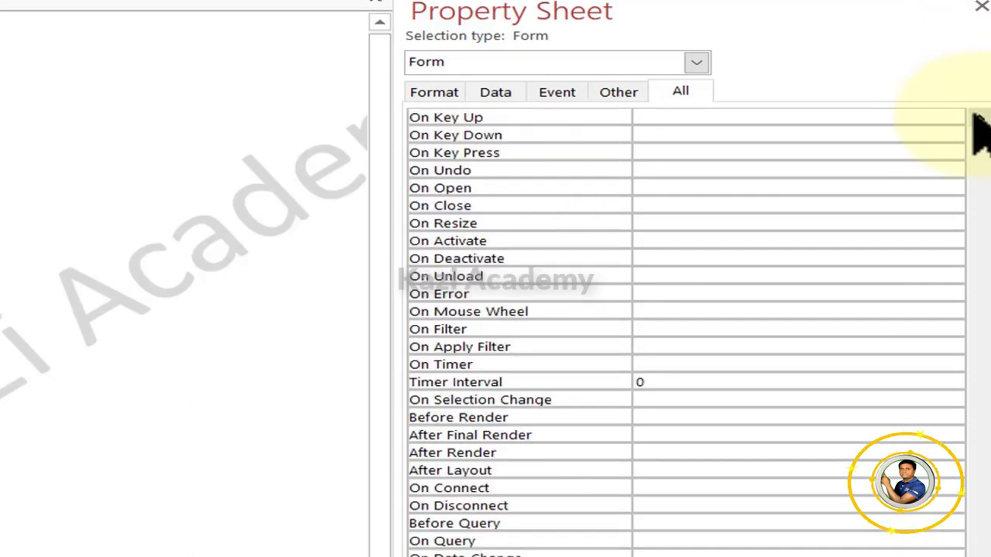
click(976, 116)
click(976, 116)
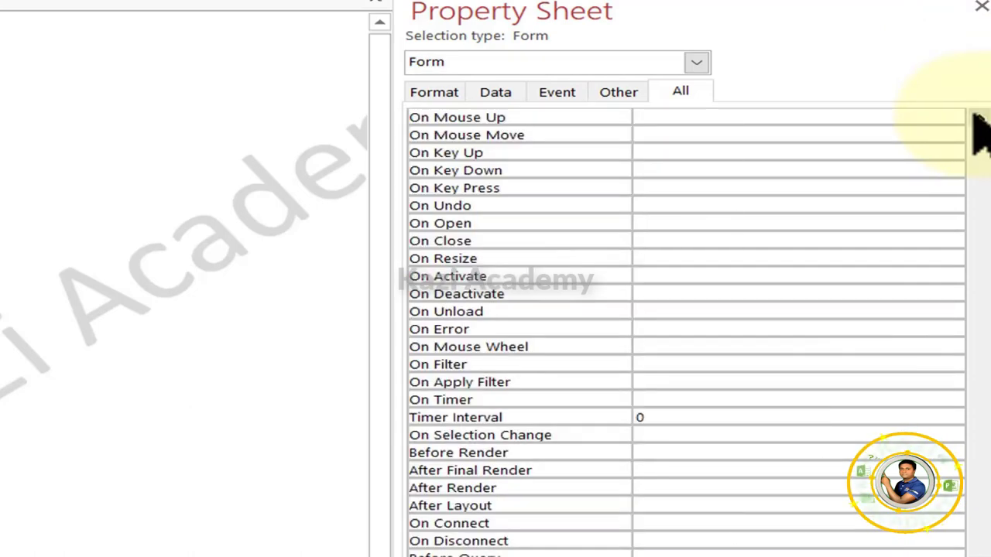
click(976, 116)
click(976, 116)
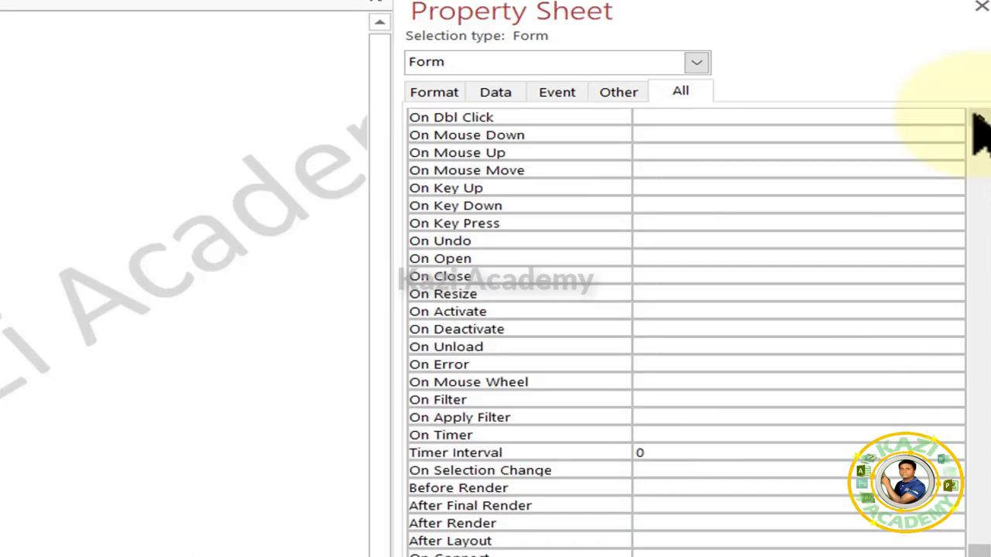
click(976, 116)
click(976, 117)
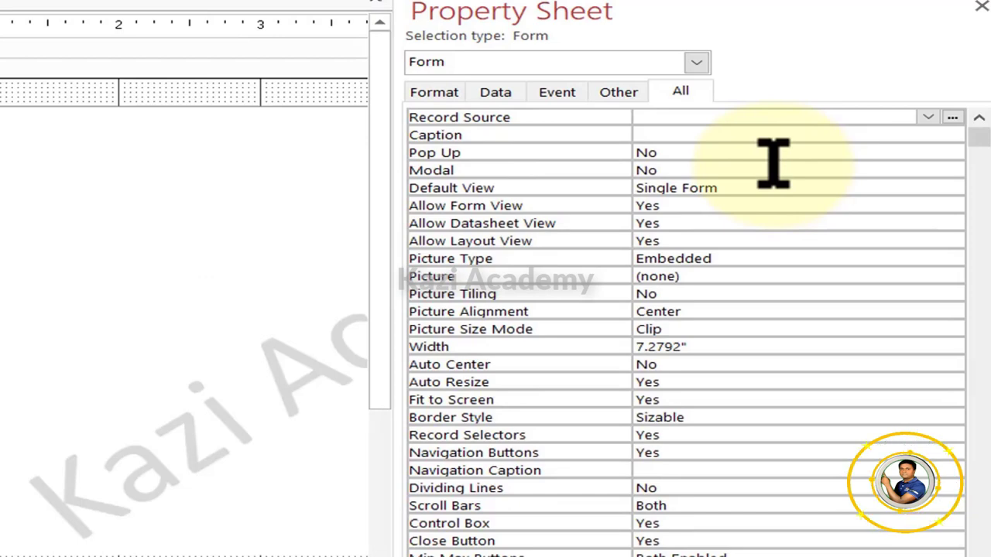
click(929, 116)
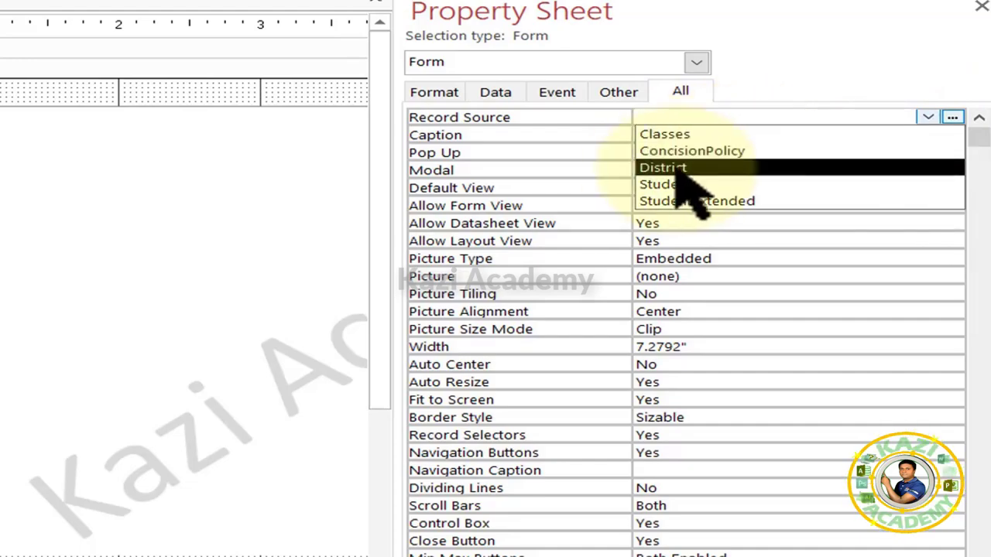
click(755, 203)
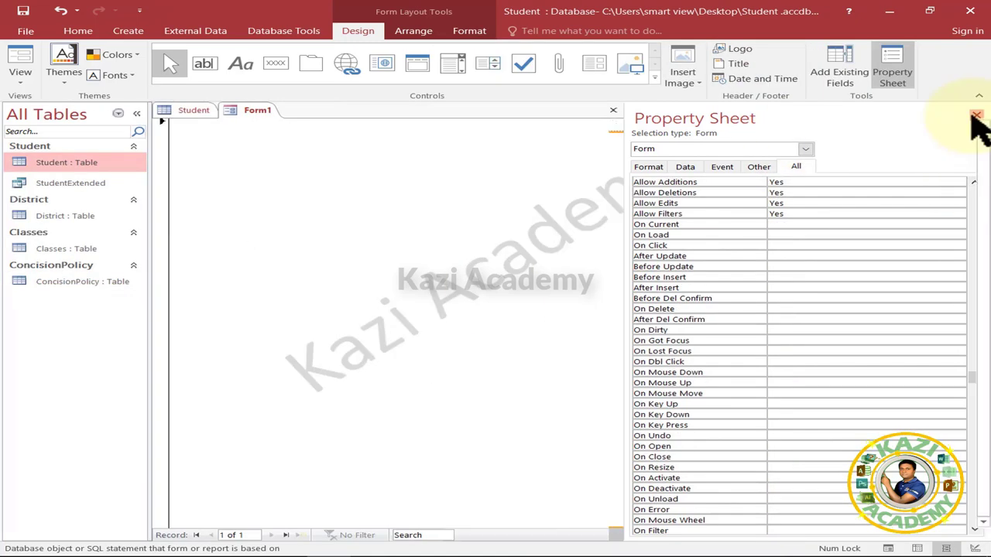
Close the property sheet and the new form, saving the form under the name Student.
click(976, 114)
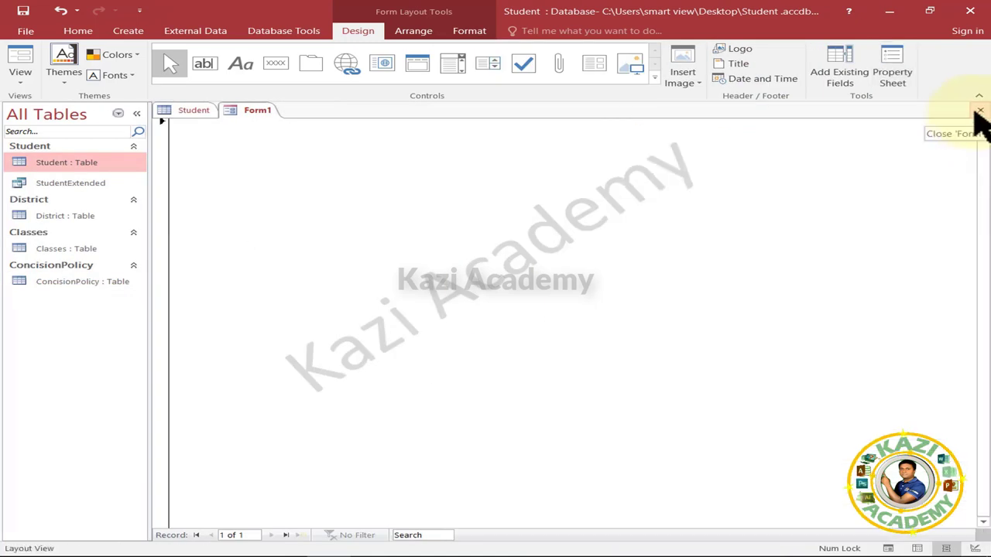
click(980, 113)
click(430, 324)
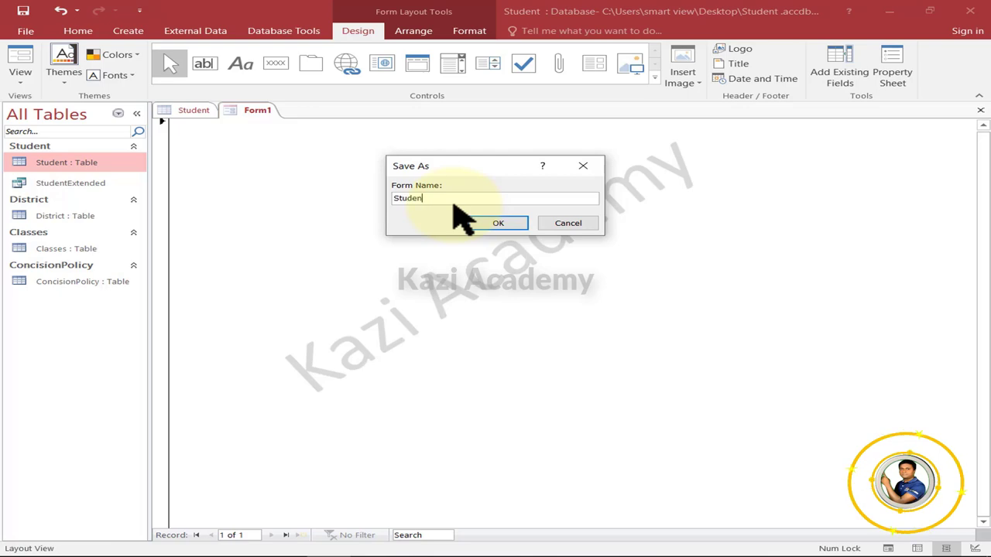
text(Student)
click(501, 220)
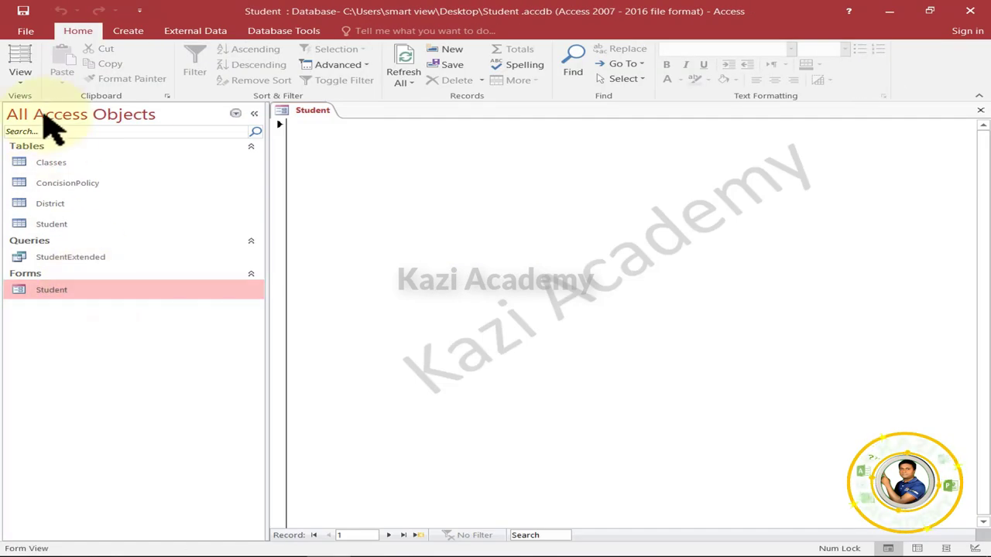
Display the Student form in Design View and inspect its Caption and Pop Up properties.
click(29, 85)
click(74, 186)
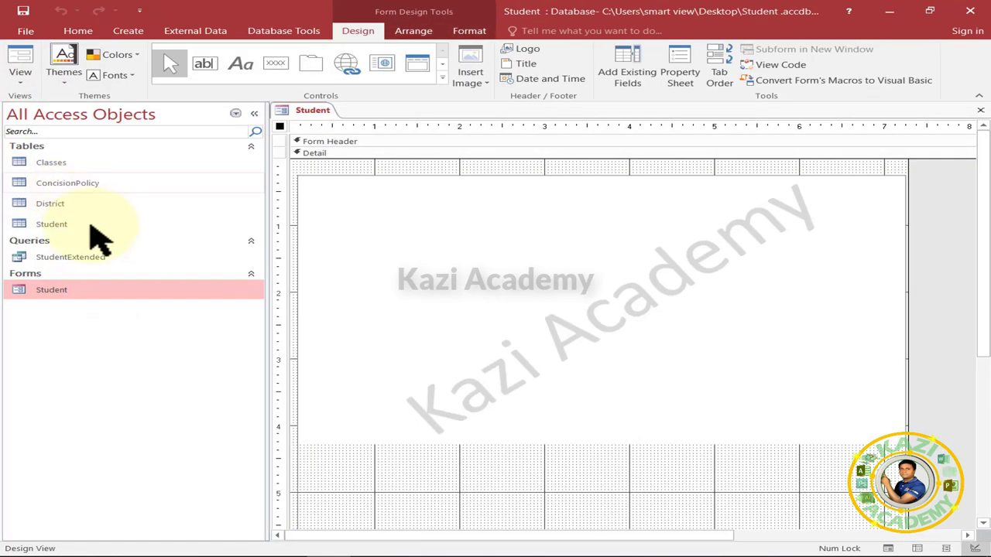
click(678, 70)
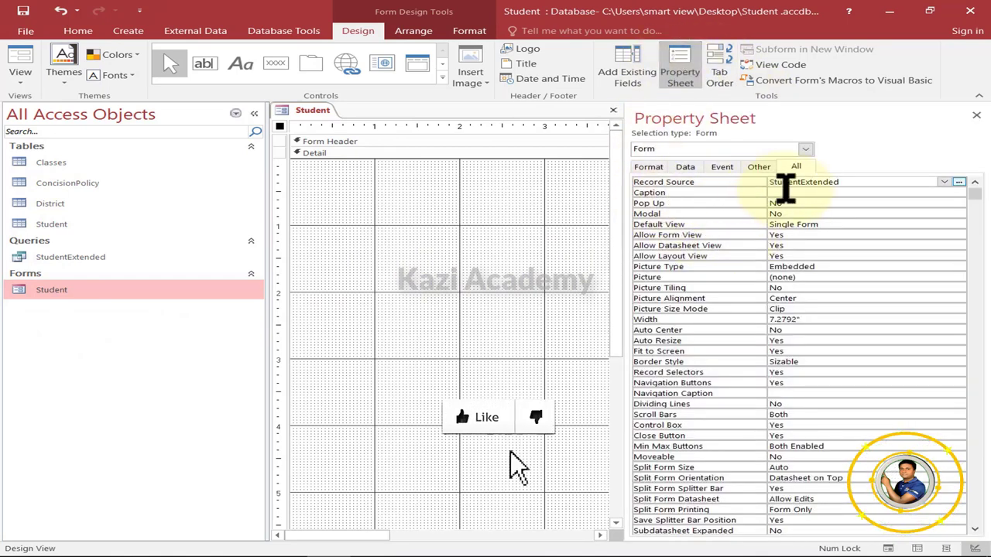
click(786, 192)
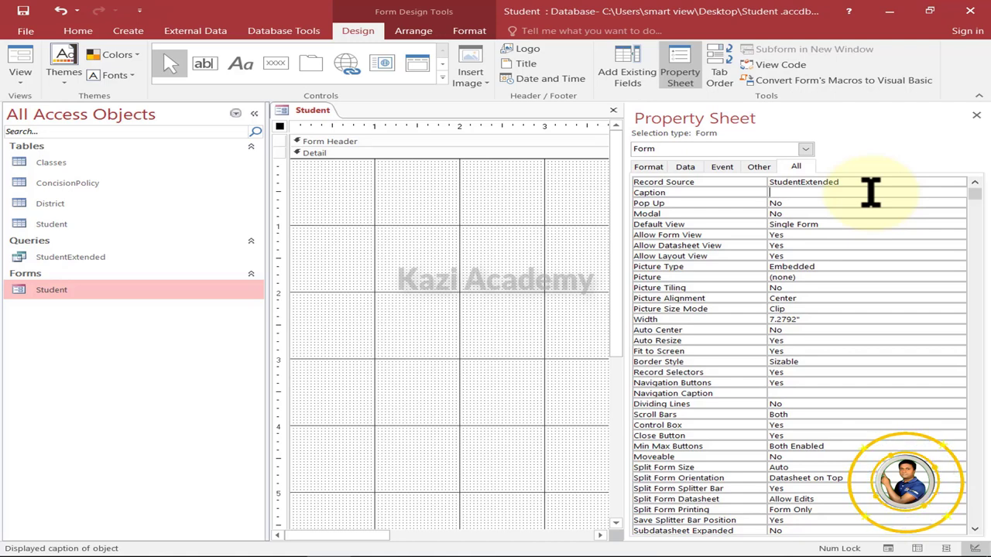
click(728, 201)
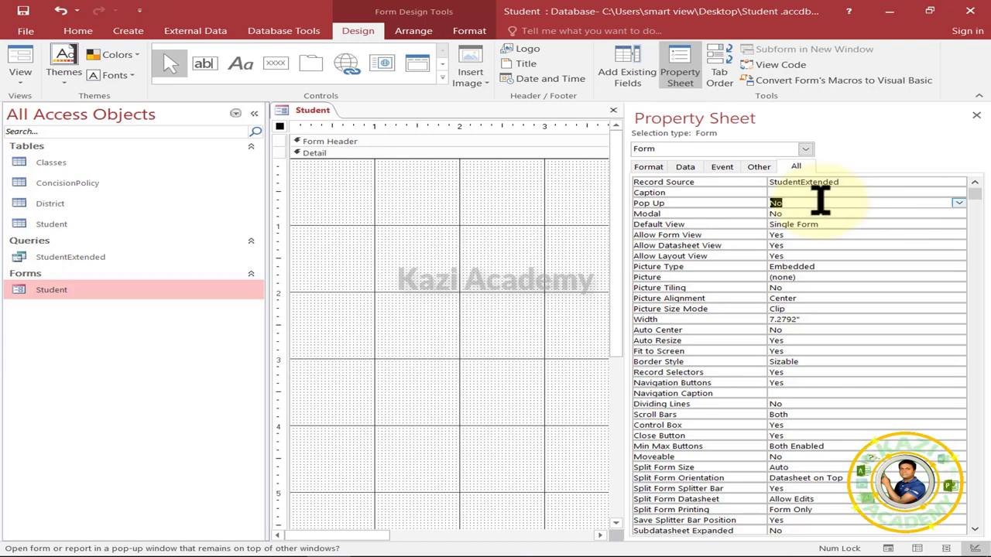
click(977, 114)
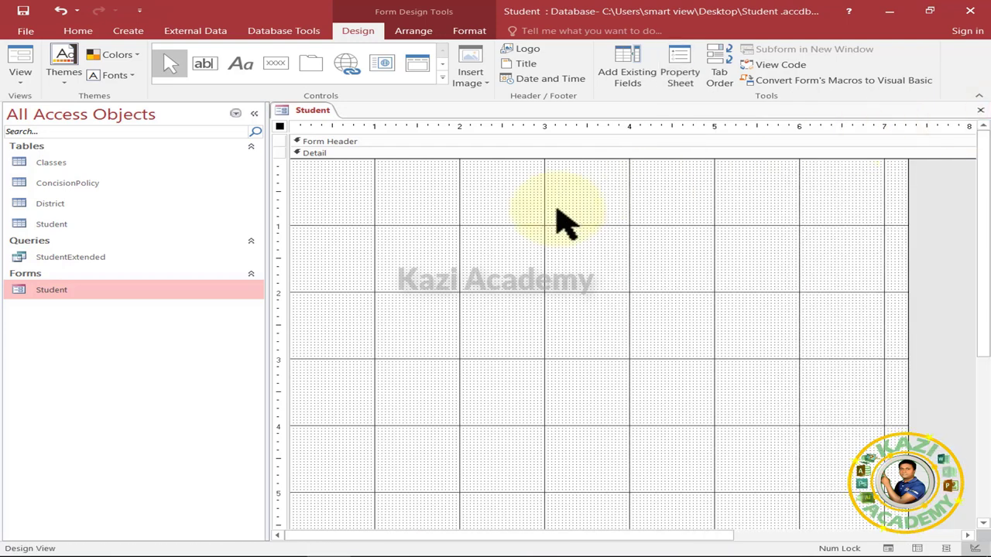
Preview the Student form in Form View and set its Pop Up property to Yes in Design View.
click(21, 81)
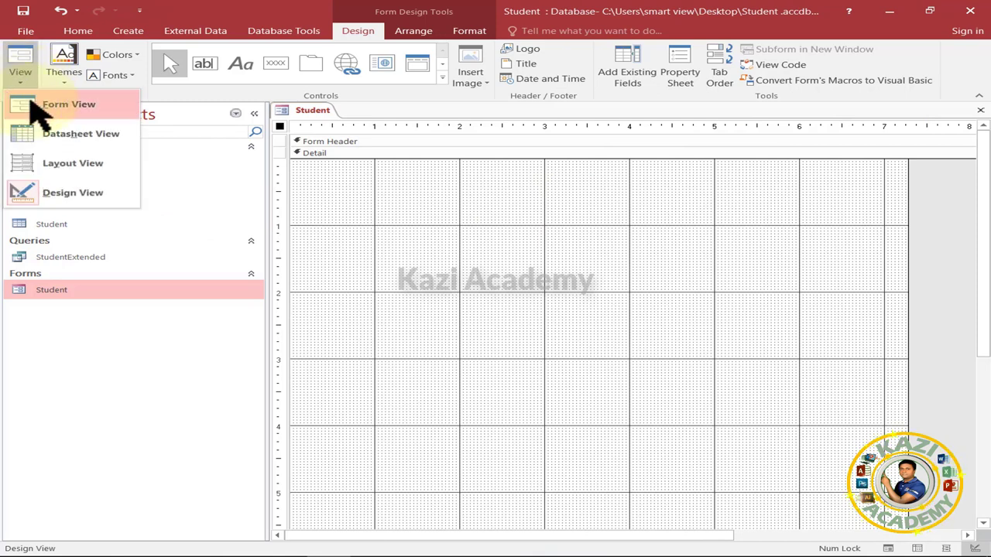
click(69, 109)
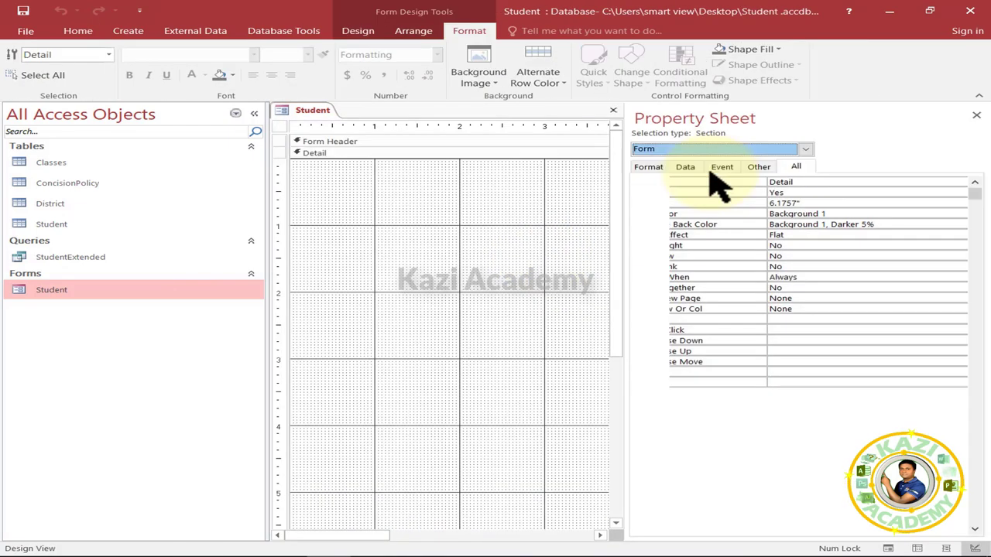
click(659, 159)
double_click(829, 202)
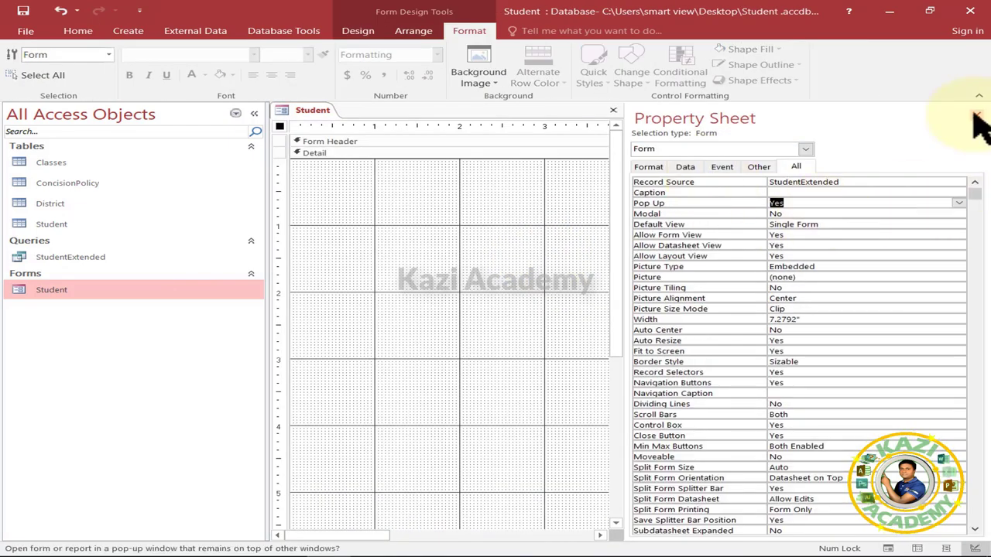
Open the Student form in Form View and narrow the navigation pane.
right_click(62, 291)
click(116, 303)
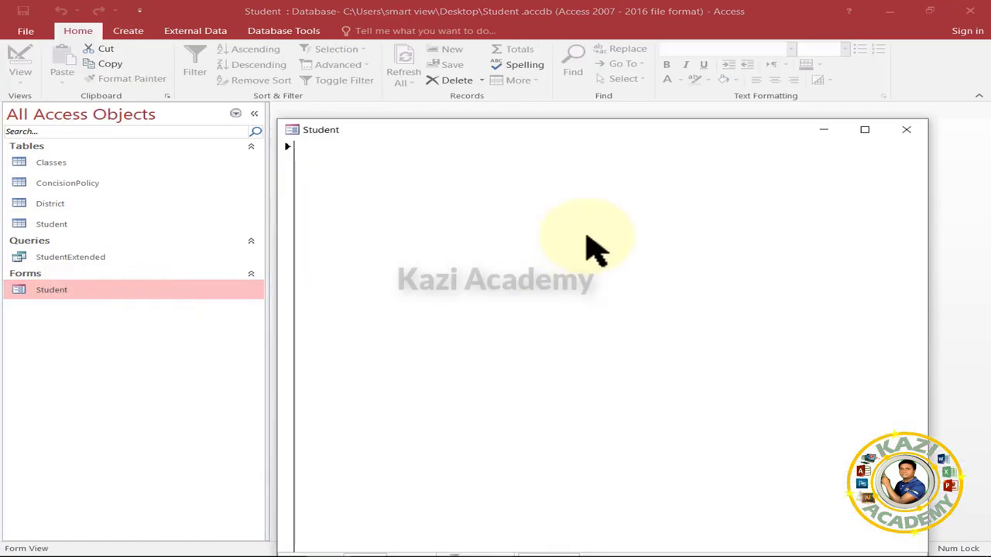
drag(701, 129, 785, 122)
drag(361, 369, 139, 369)
drag(267, 354, 171, 354)
Reposition the pop-up Student form window and close it, saving the design changes.
drag(638, 123, 519, 102)
drag(614, 100, 686, 101)
click(822, 106)
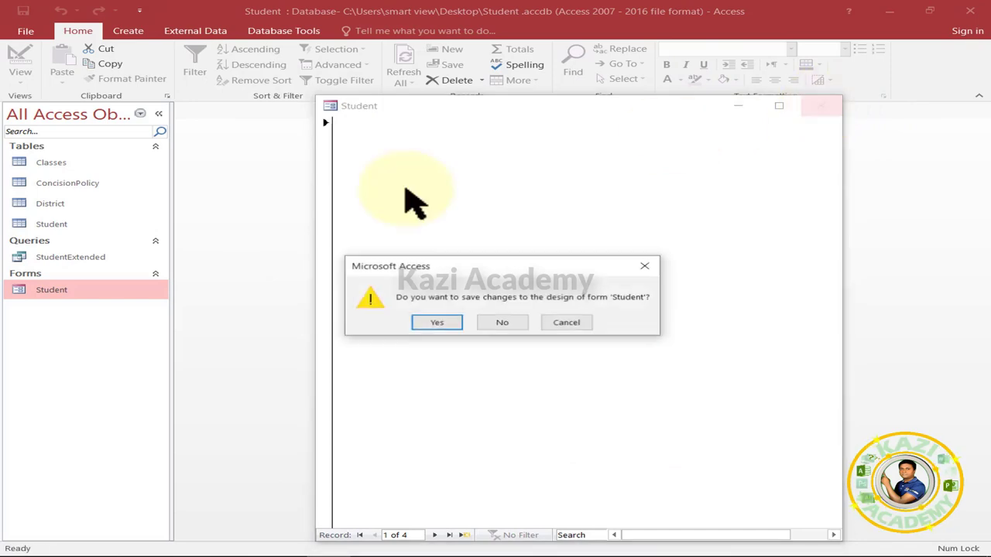
click(463, 322)
Open the Student form in Design View and choose Sizable as its Border Style.
right_click(128, 297)
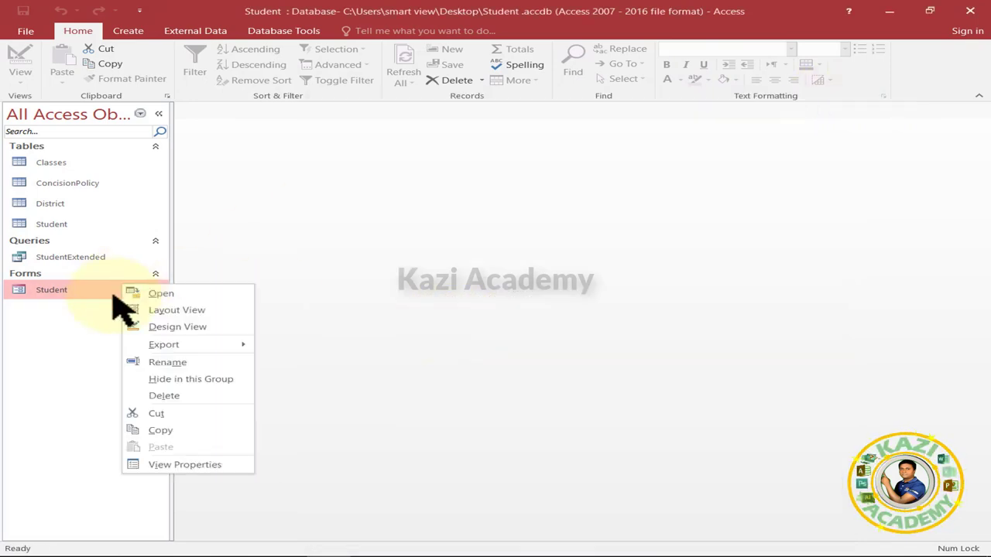
click(188, 331)
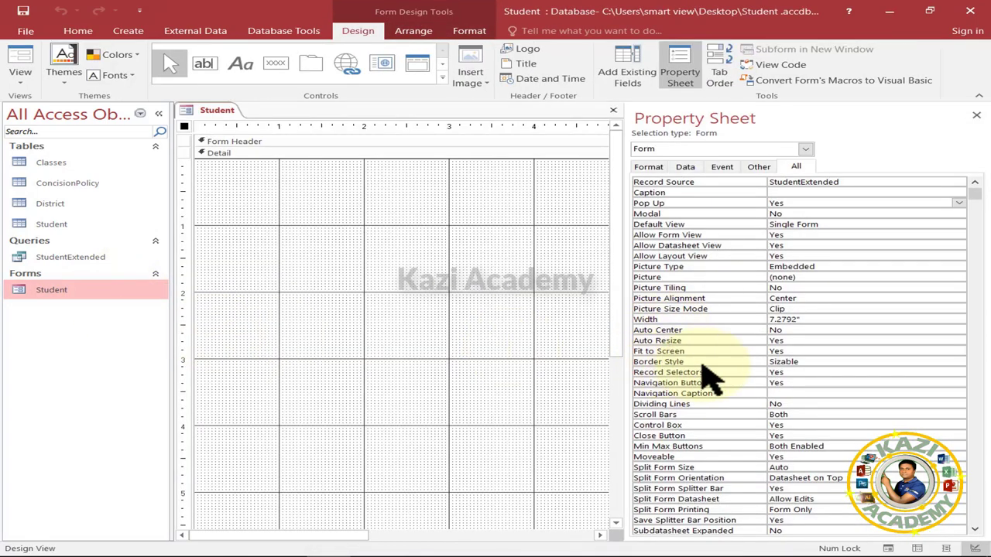
click(819, 362)
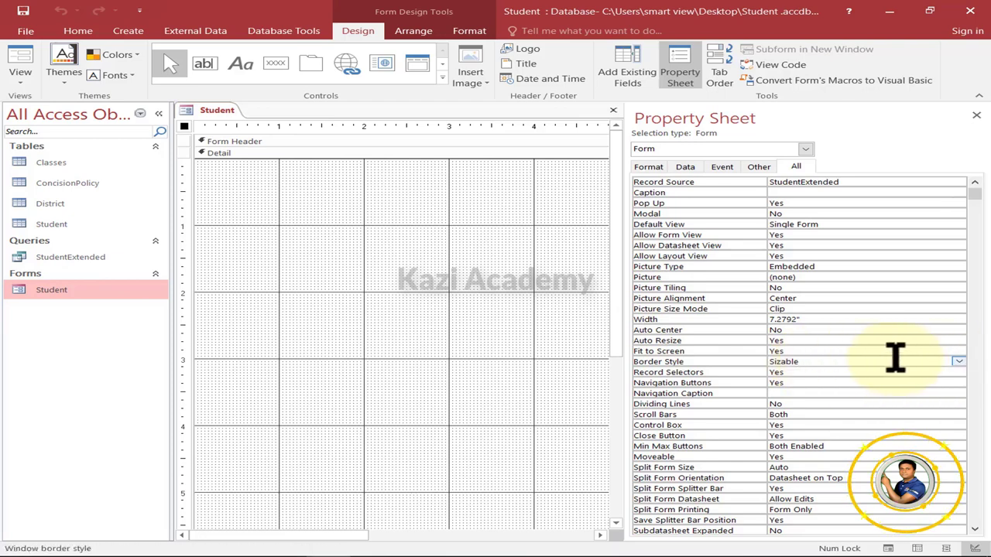
click(959, 362)
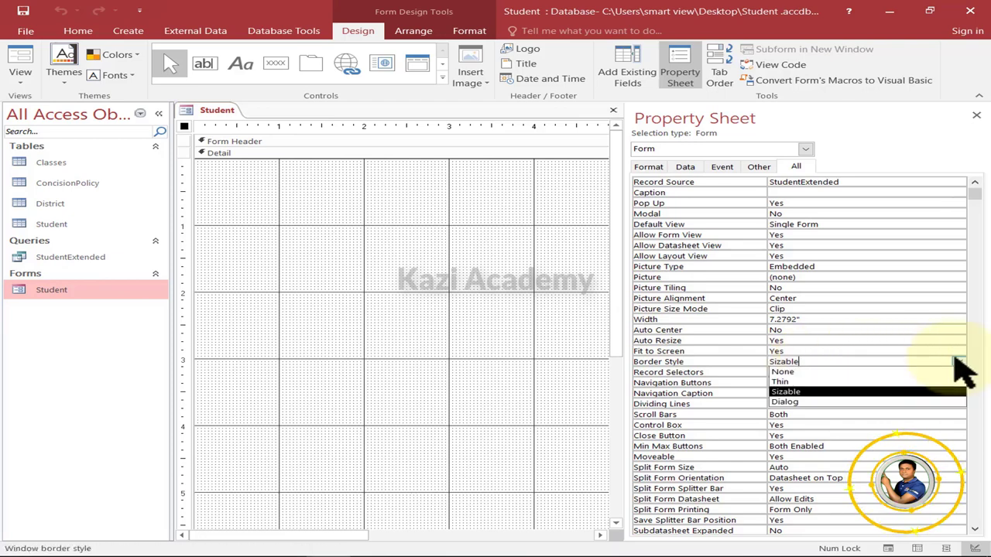
click(806, 391)
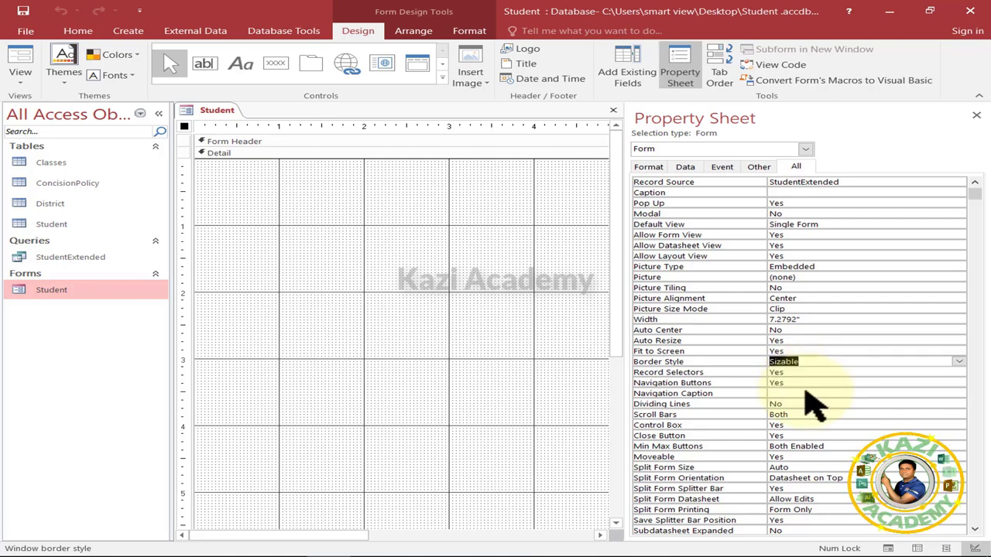
Preview the Student form with the Sizable border as a pop-up window and close it, saving the design.
right_click(85, 291)
click(144, 302)
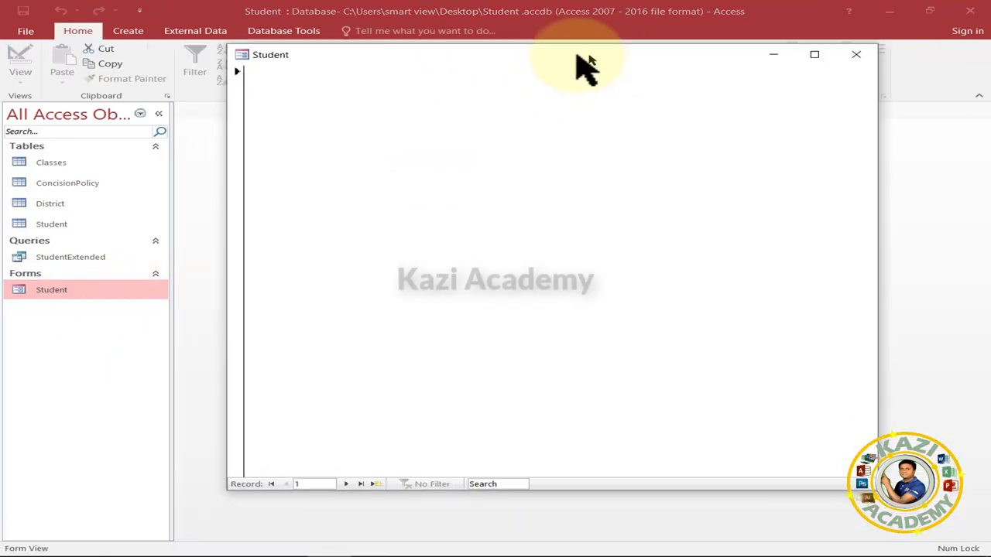
drag(577, 55, 557, 73)
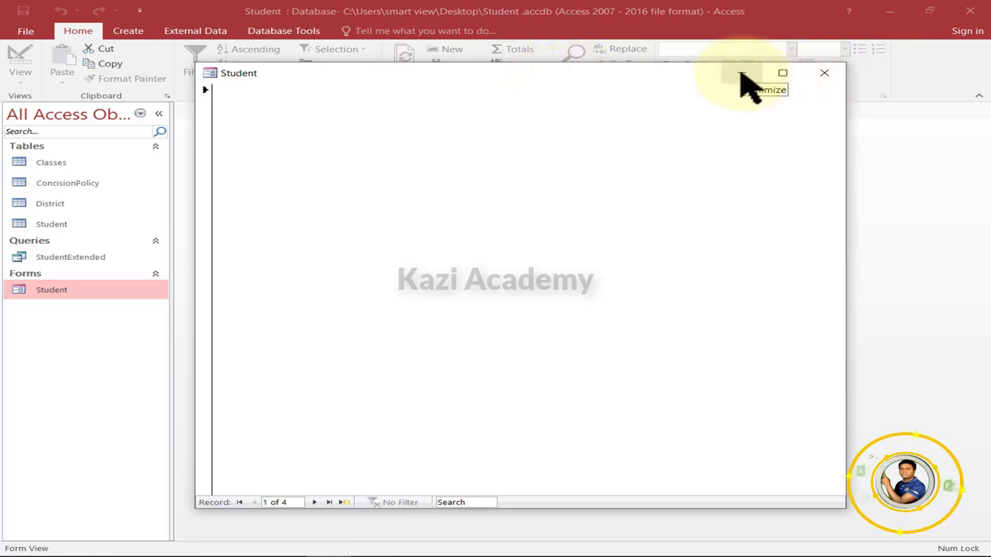
click(824, 77)
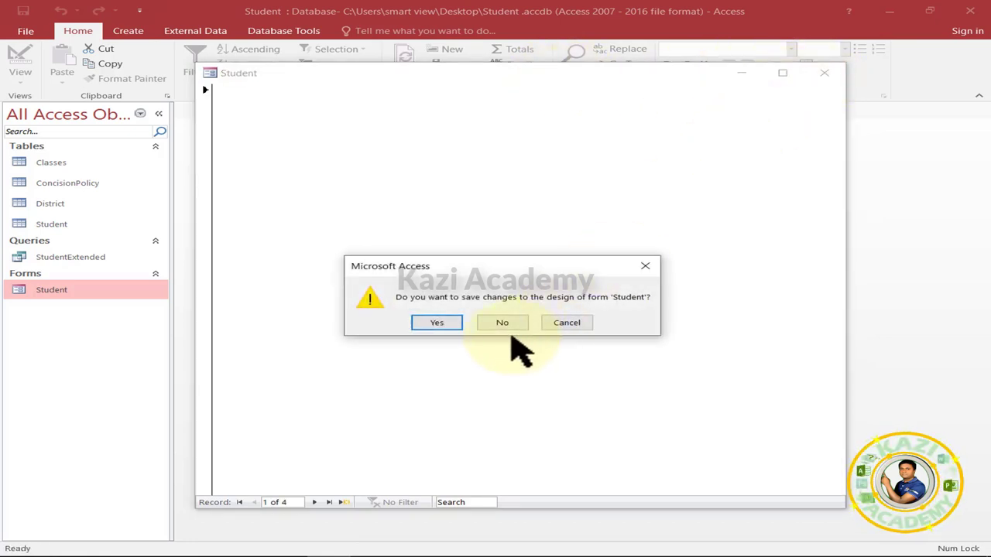
click(435, 323)
Set the Student form's Border Style to None in Design View and preview it in Form View.
right_click(113, 291)
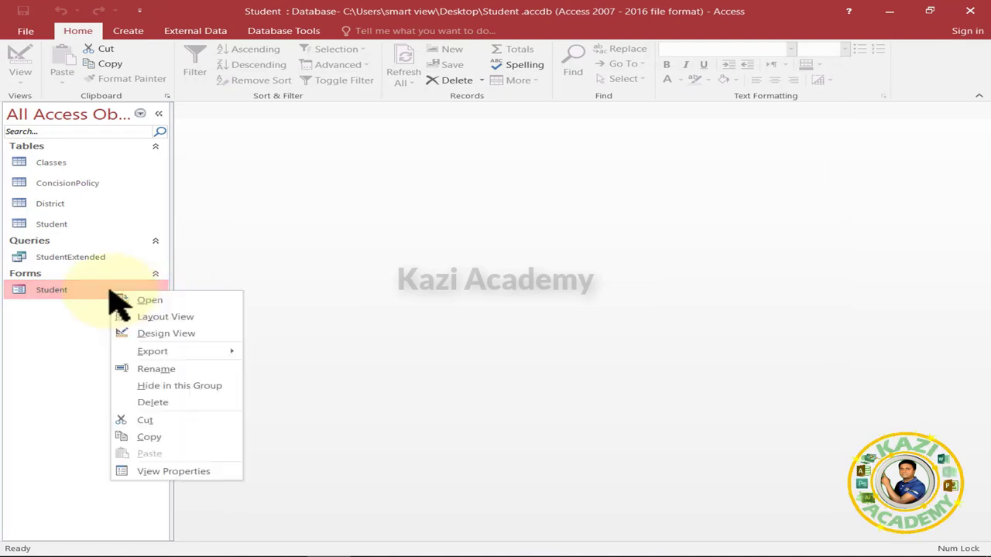
click(166, 334)
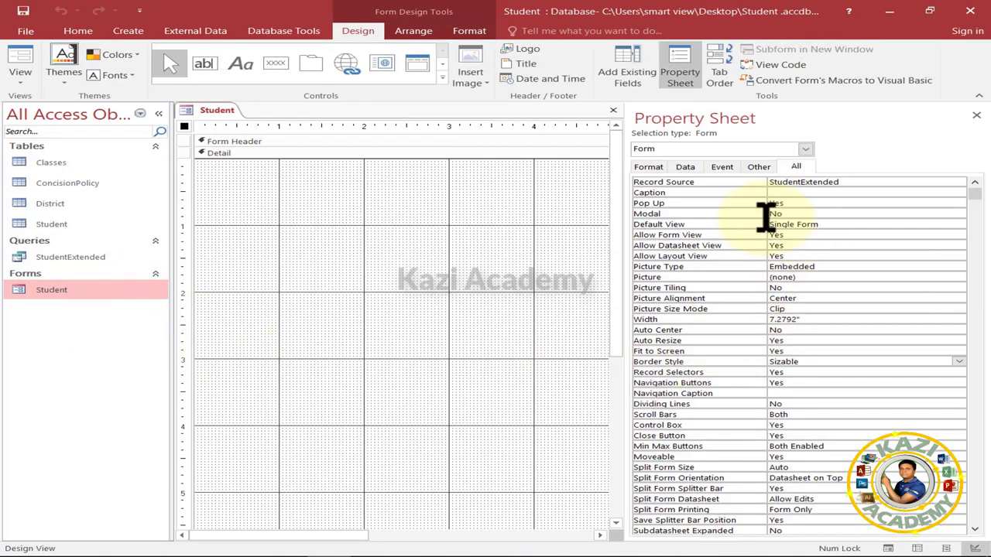
click(817, 362)
click(817, 372)
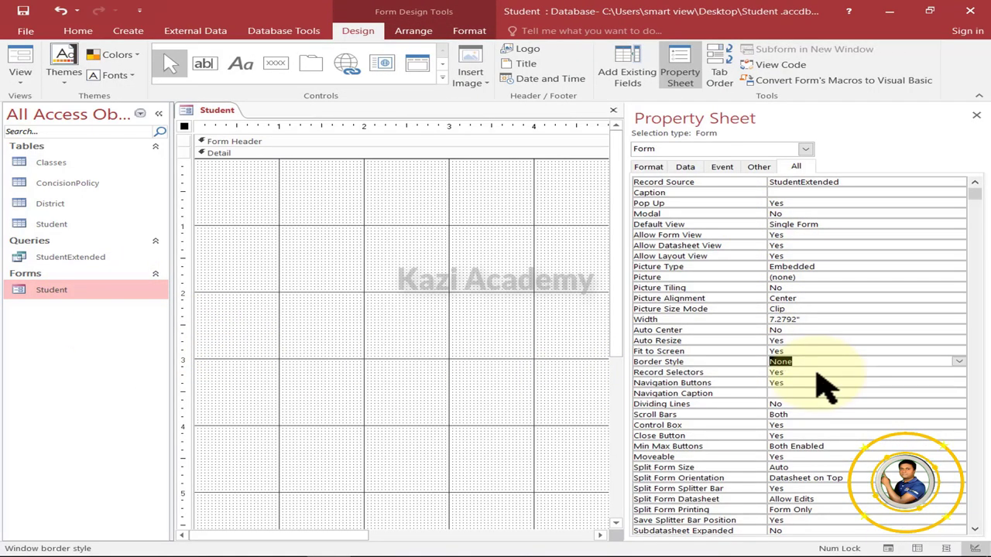
right_click(37, 291)
click(70, 304)
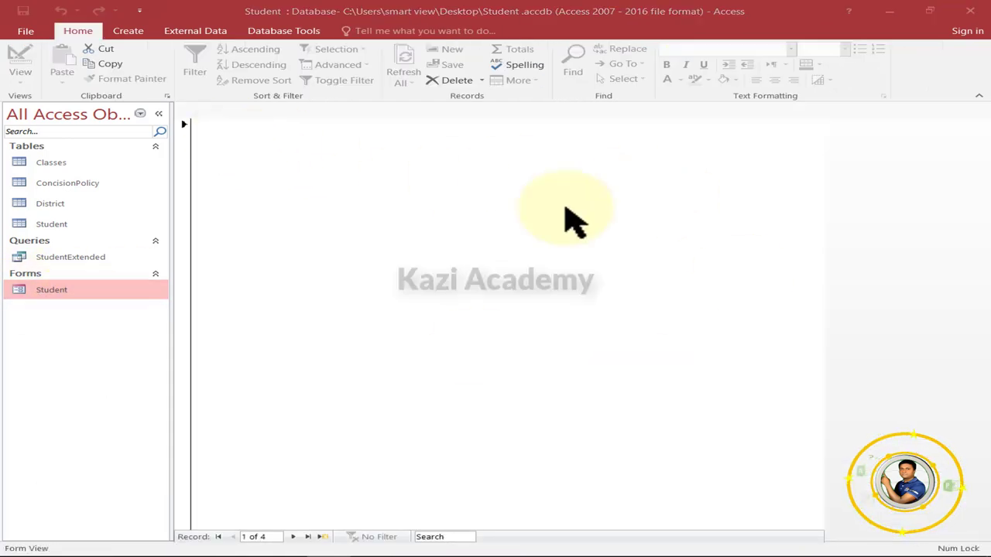
Return the Student form to Design View and set its Border Style to Sizable.
right_click(85, 292)
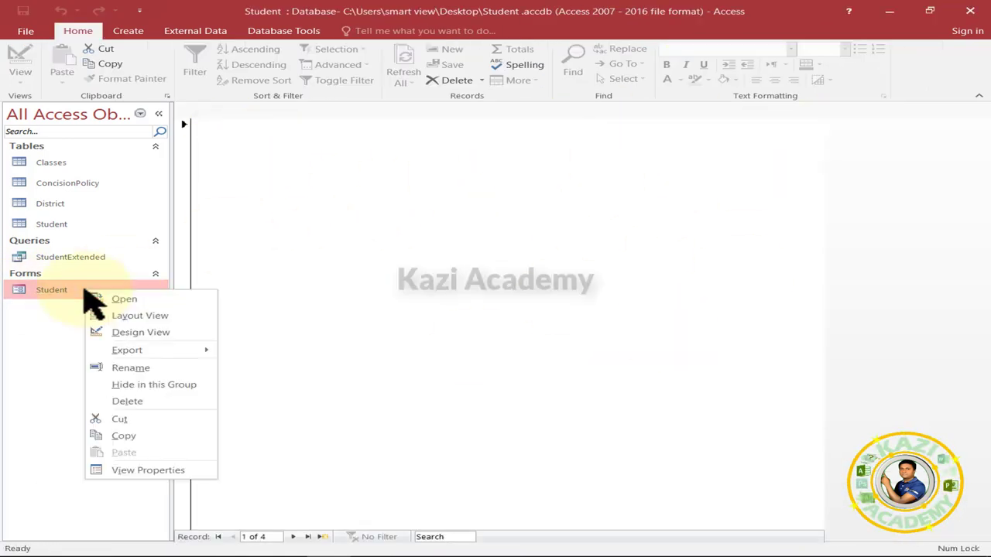
click(138, 334)
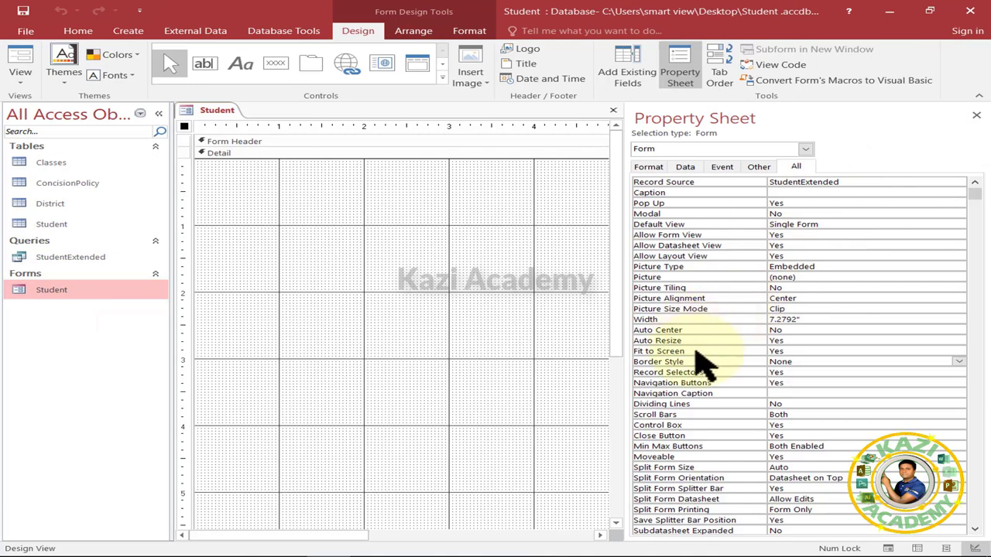
click(959, 361)
click(797, 392)
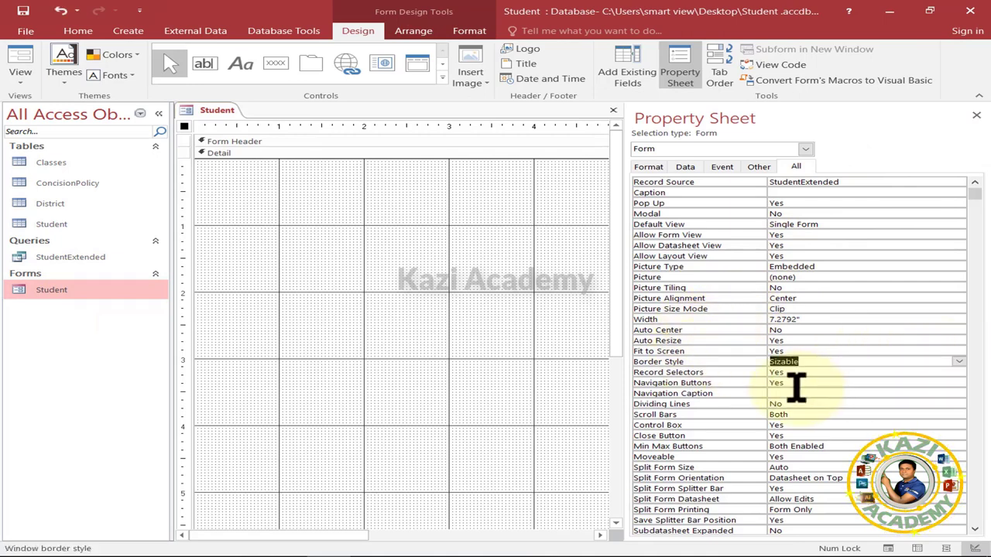
Preview the Student form with Record Selectors enabled, select the current record, and close the form with its design changes saved.
click(819, 372)
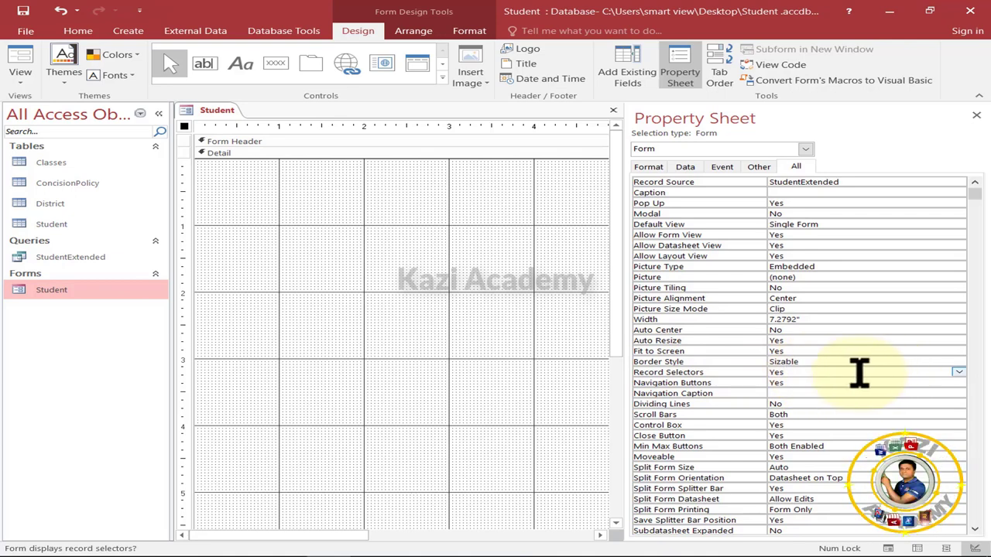
click(790, 372)
right_click(58, 291)
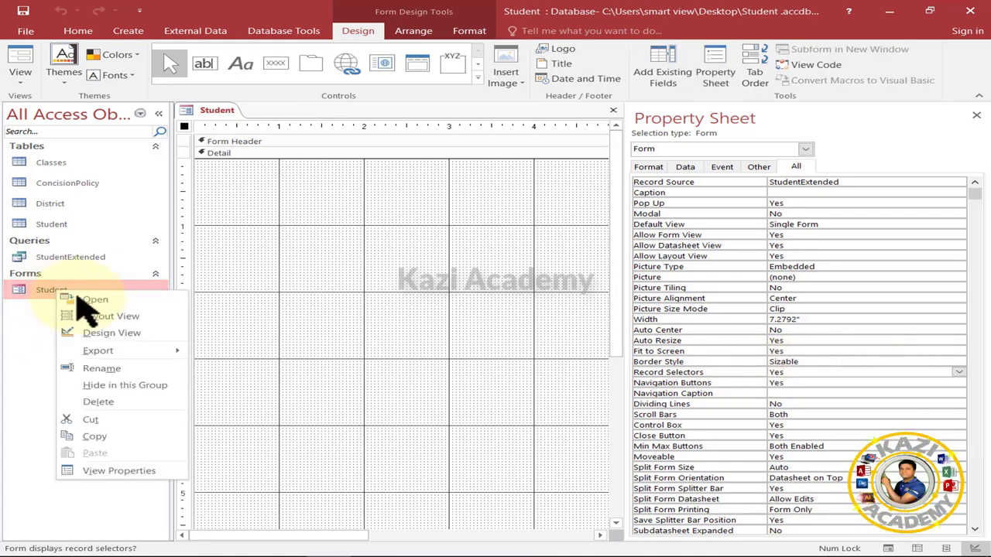
click(93, 300)
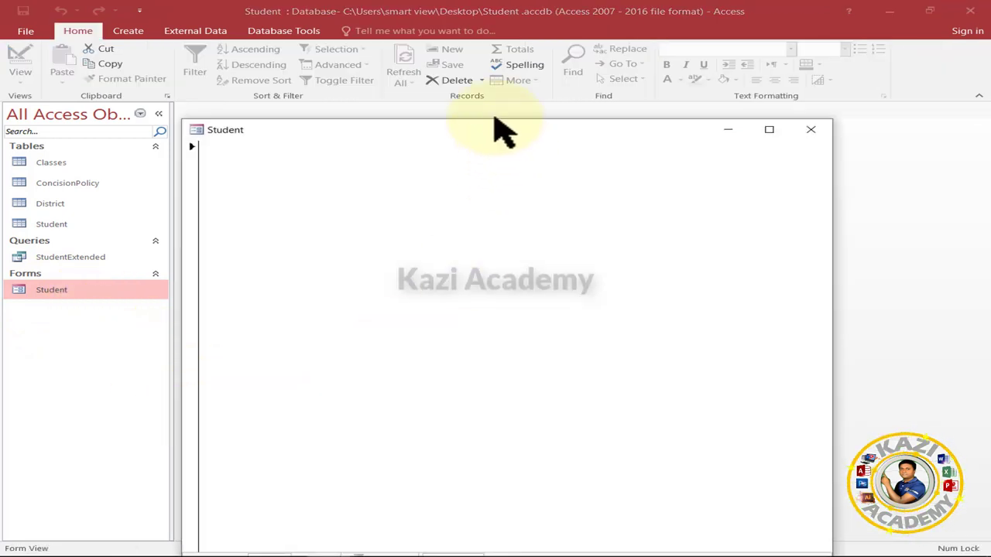
drag(500, 129, 500, 131)
click(194, 184)
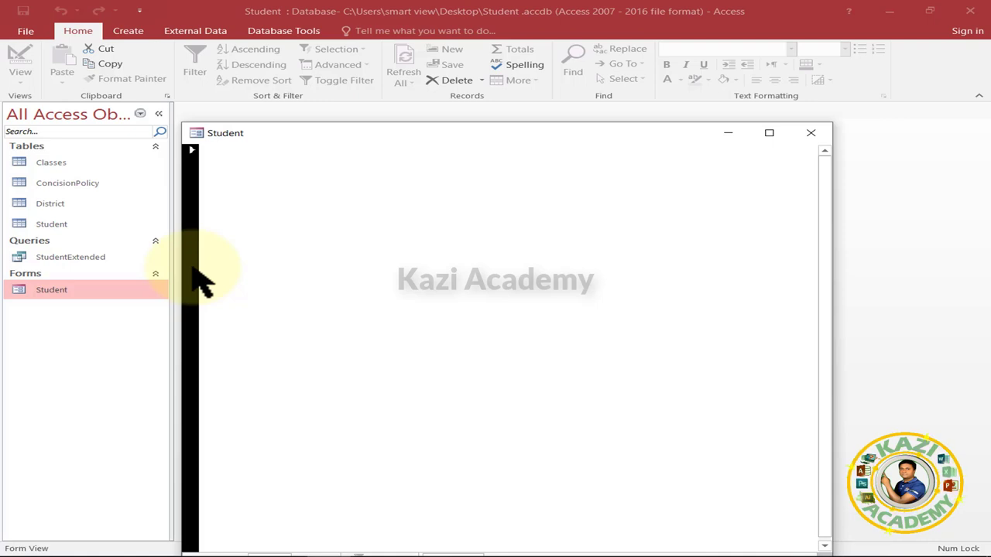
click(809, 133)
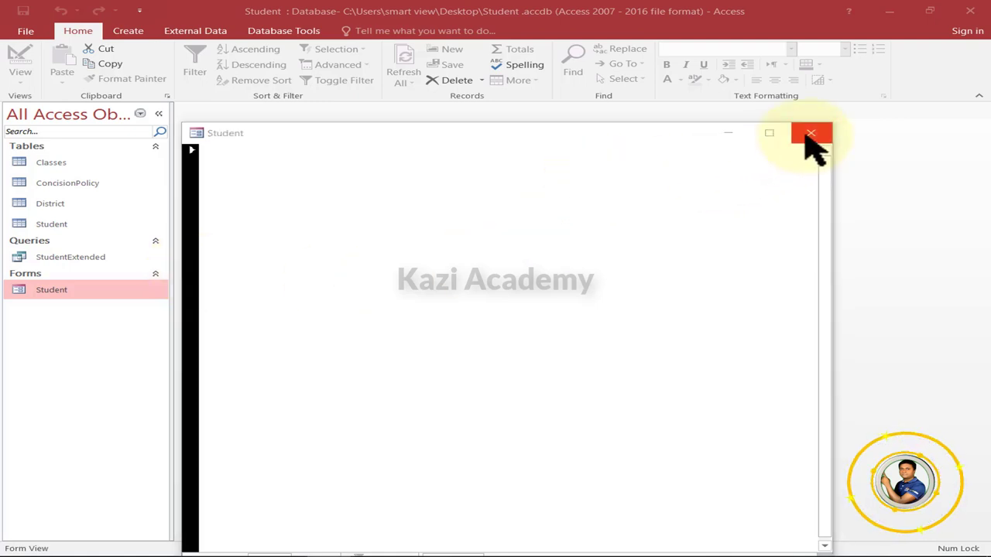
click(432, 325)
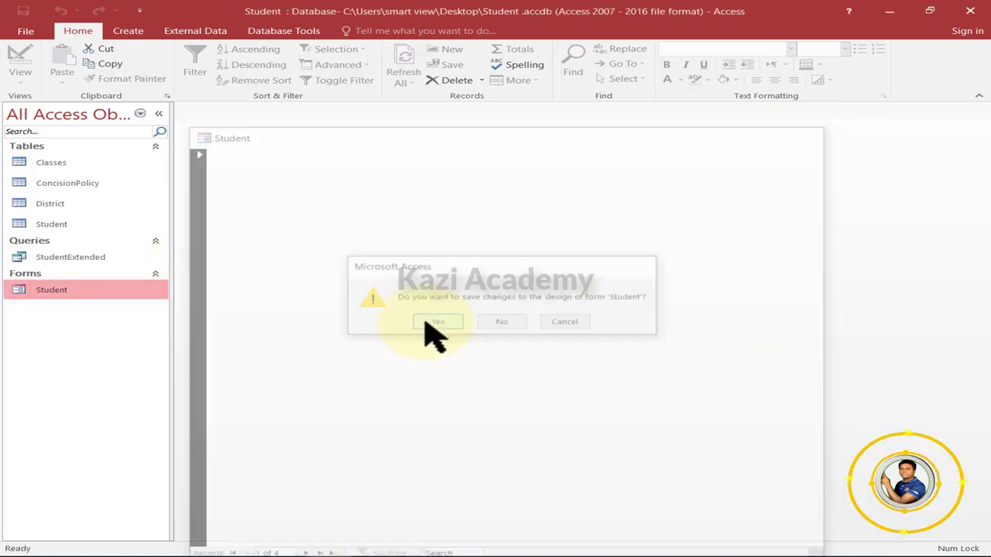
Open the Student form in Design View and set its Record Selectors property to No.
right_click(137, 293)
click(167, 335)
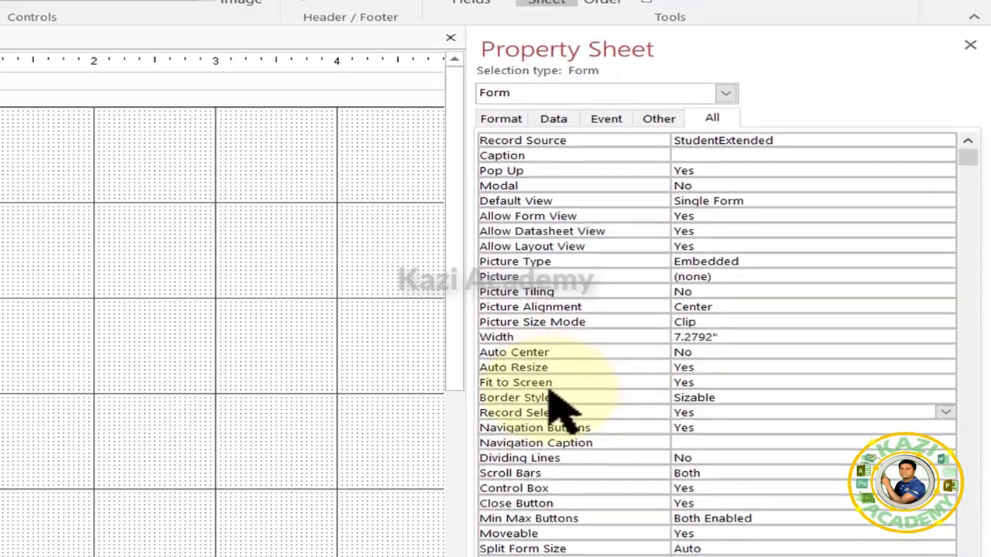
click(760, 416)
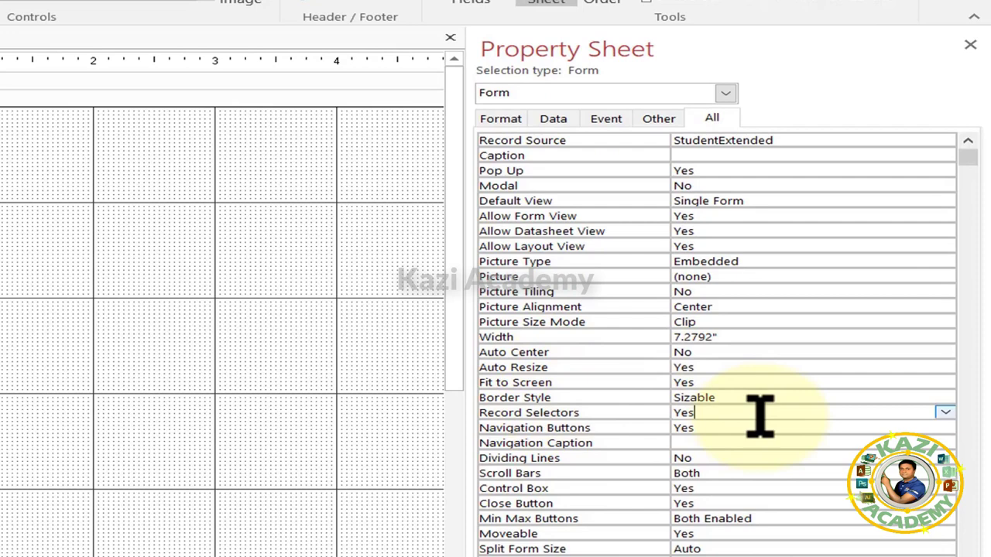
click(946, 413)
click(682, 441)
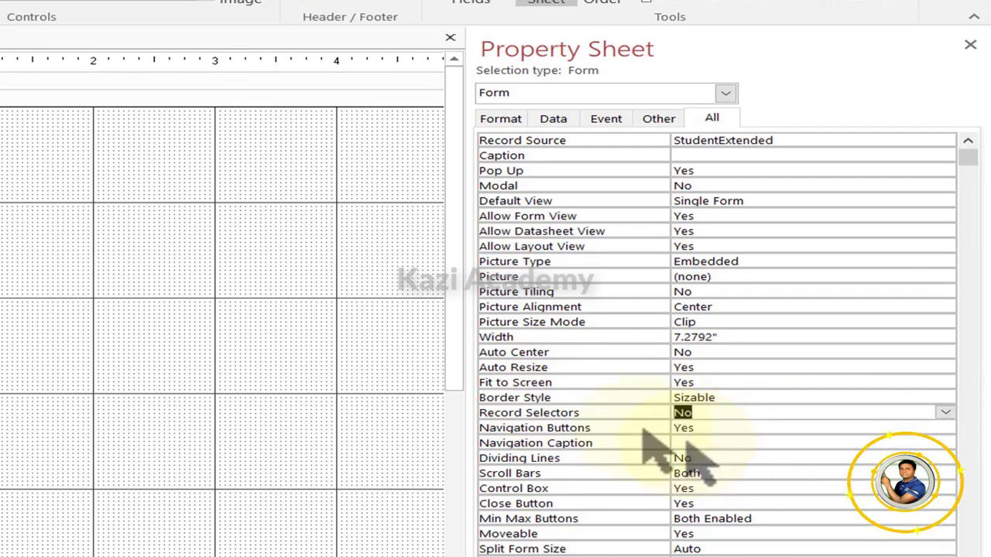
Choose Yes for the form's Navigation Buttons property.
click(549, 431)
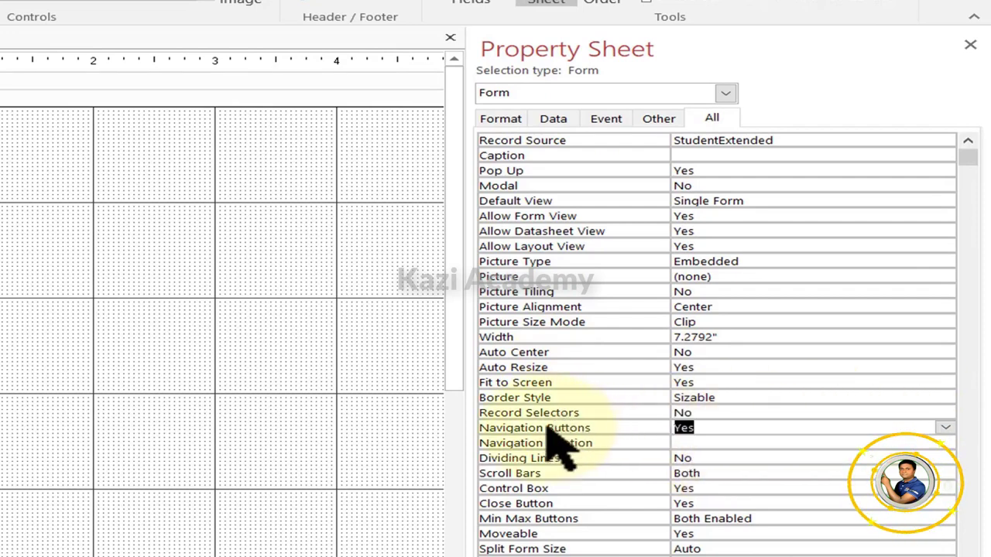
click(945, 427)
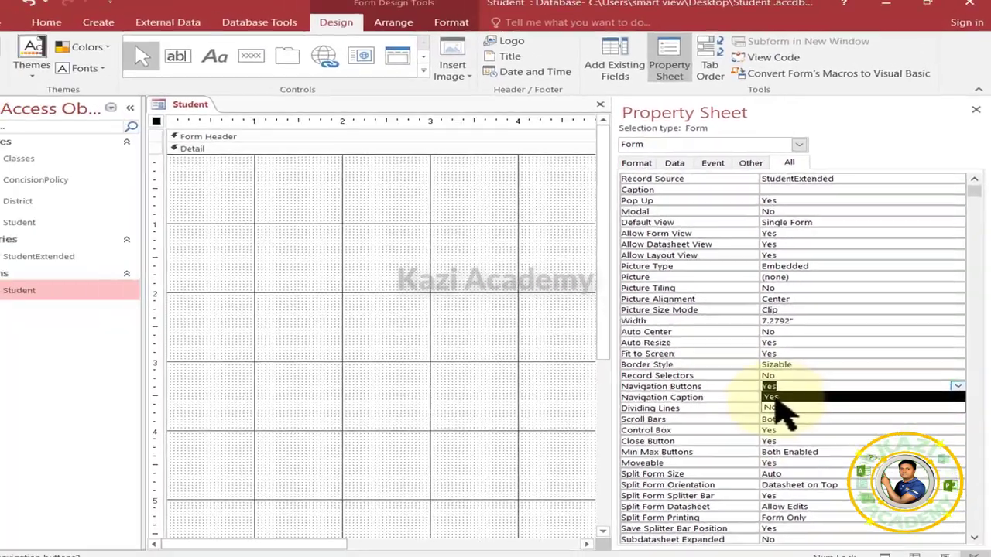
click(693, 443)
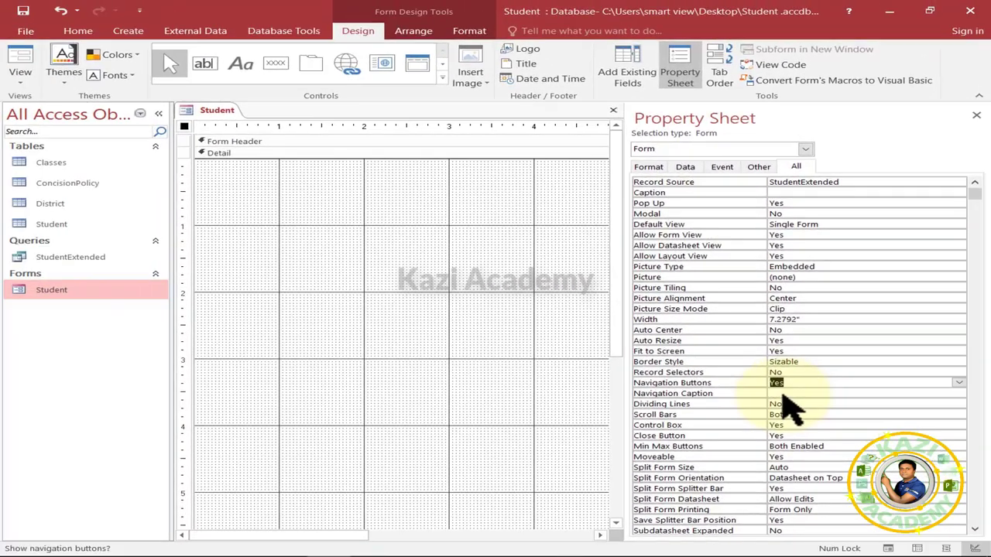
Preview the Student form without record selectors, check its navigation bar, and close it with the design changes saved.
right_click(114, 291)
click(139, 307)
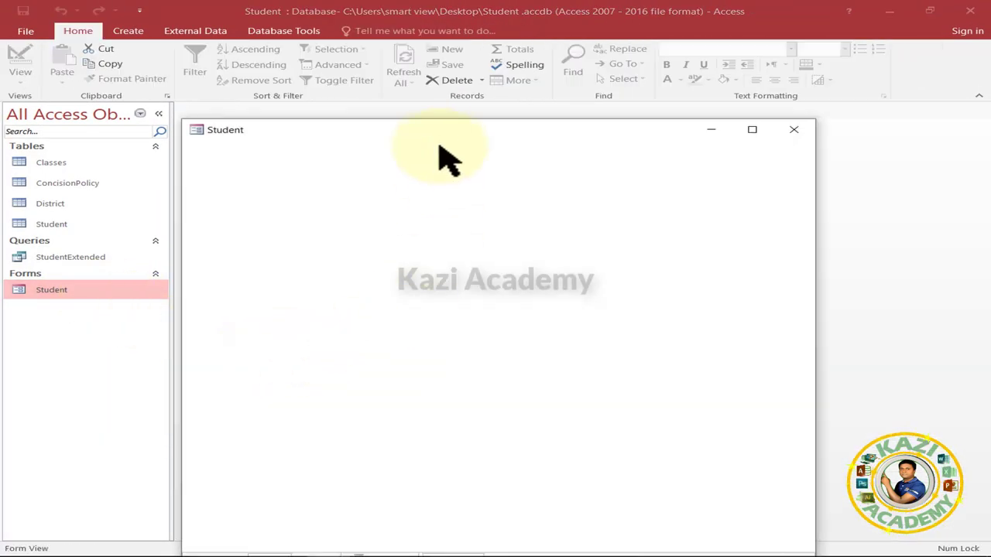
drag(455, 130, 537, 39)
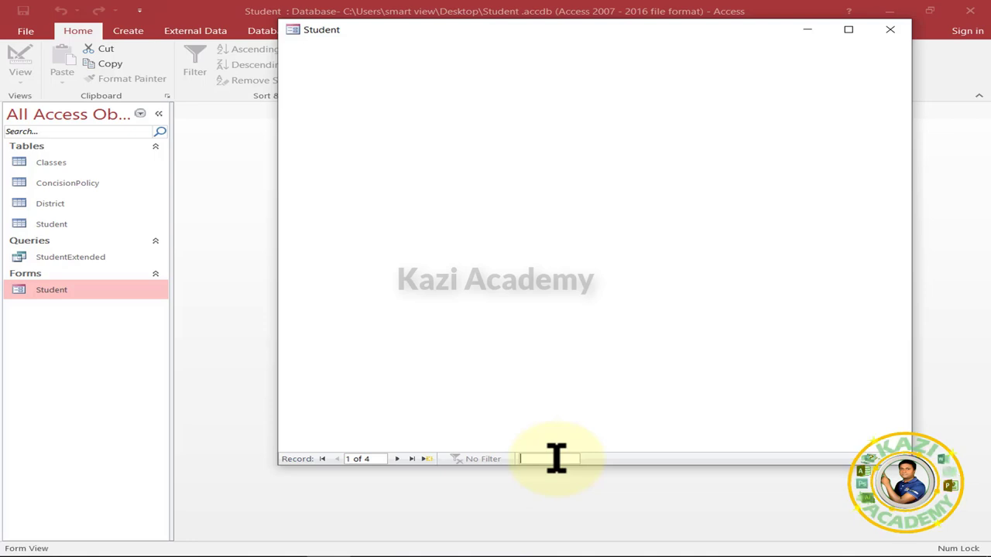
click(891, 29)
click(449, 325)
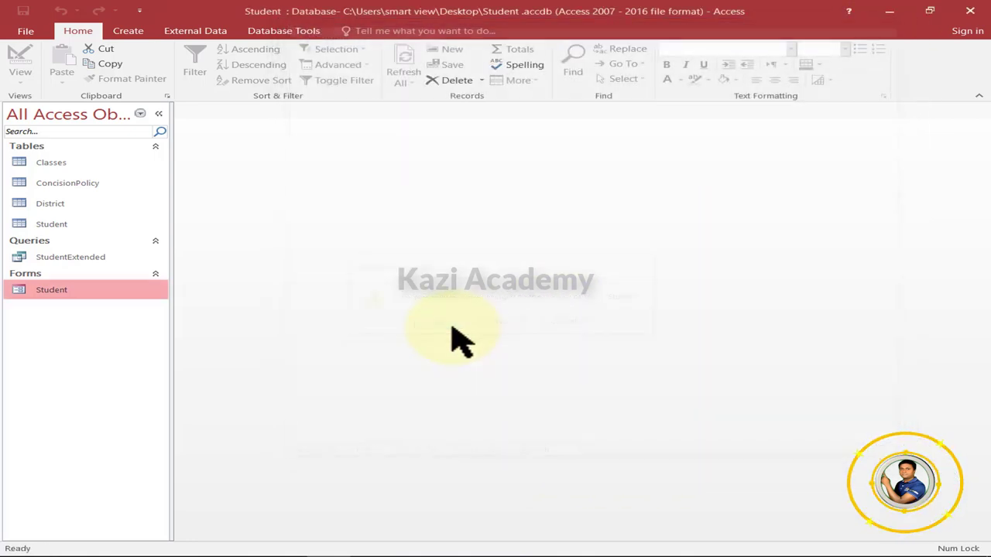
In the Student form's Design View, choose StudentExtended as the record source and display the list of available fields.
right_click(70, 293)
click(176, 336)
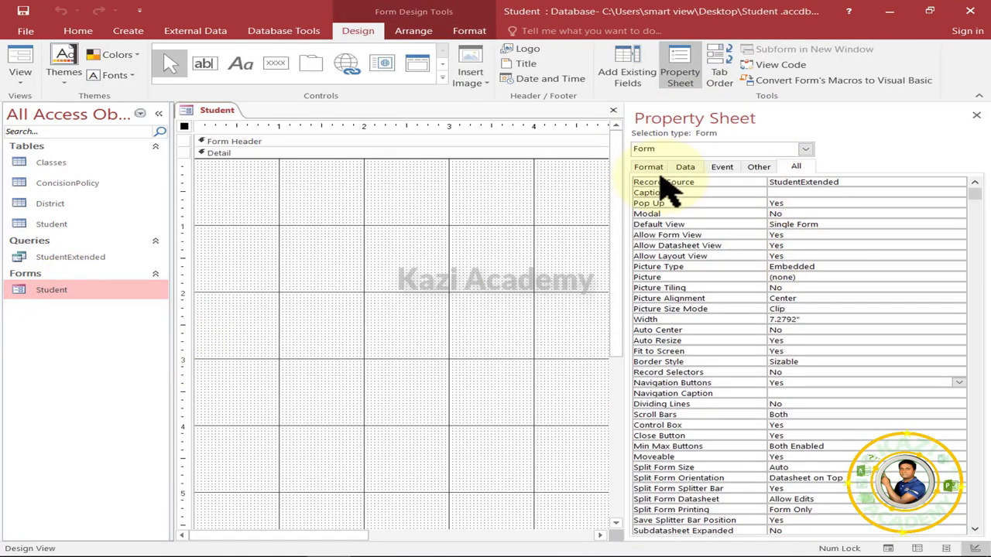
click(874, 182)
click(944, 182)
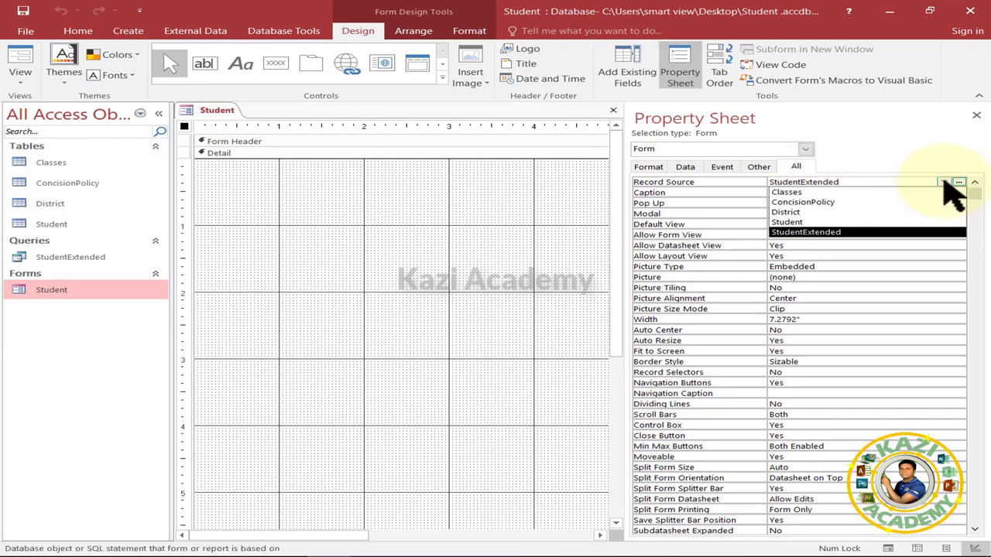
click(850, 230)
click(628, 68)
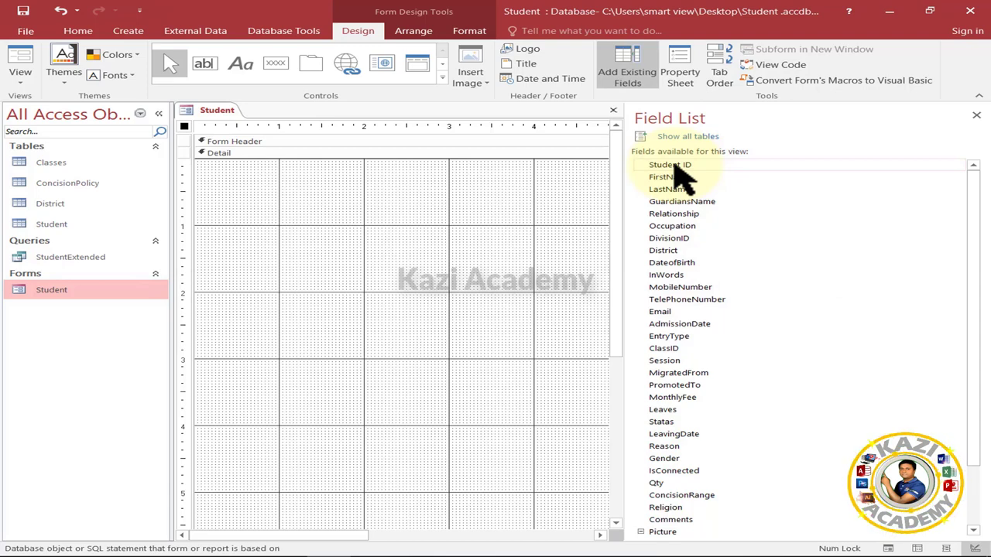
Add the Student ID field and the fields from FirstName through Email to the form's Detail section.
drag(672, 166, 318, 192)
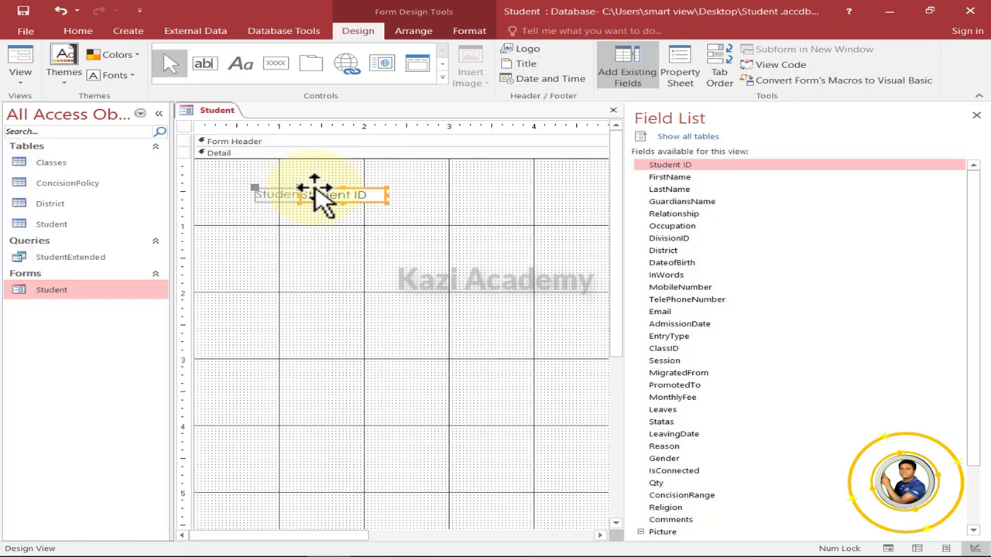
drag(672, 177, 660, 312)
drag(686, 204, 274, 223)
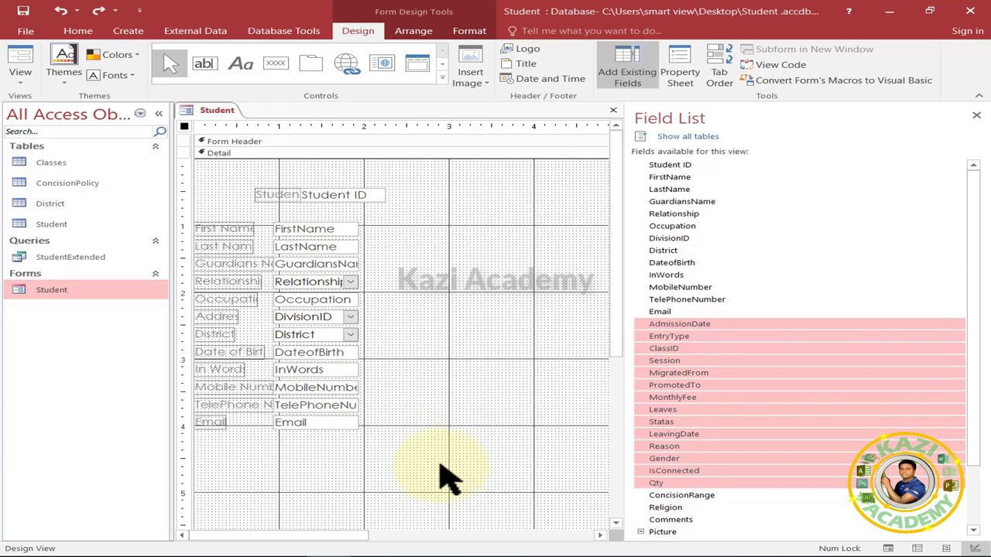
Arrange all the field controls in a stacked layout and move it toward the Detail section's upper-left corner.
drag(183, 151, 182, 434)
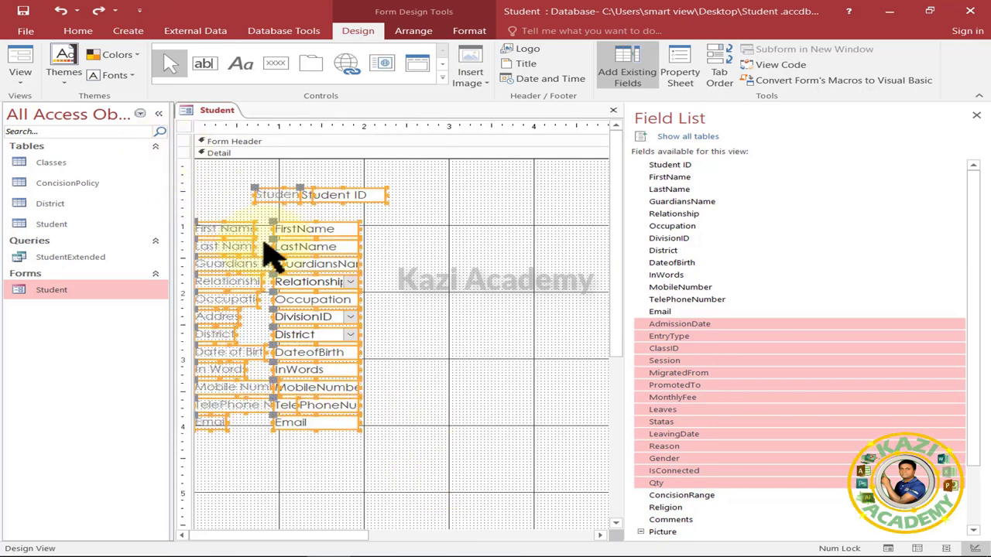
right_click(298, 240)
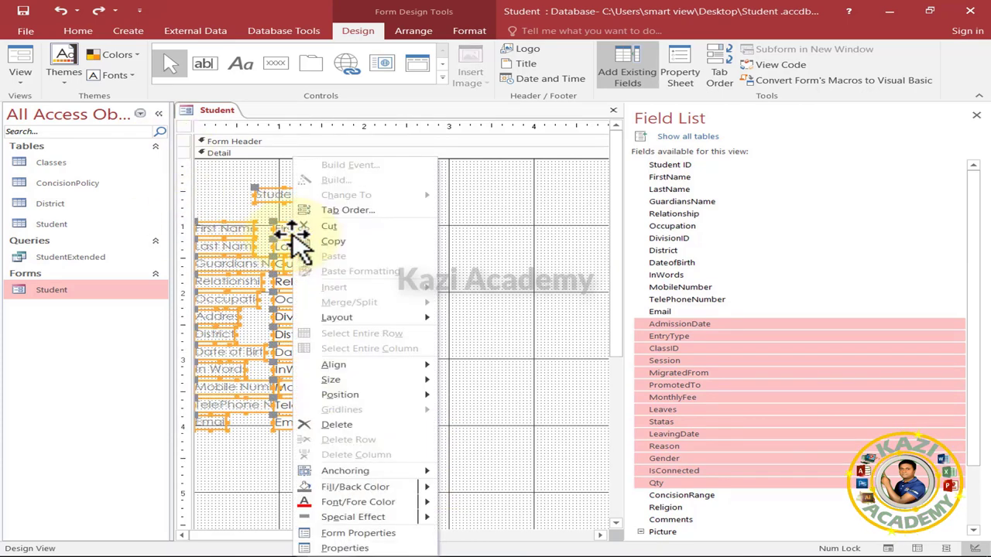
mouse_move(372, 317)
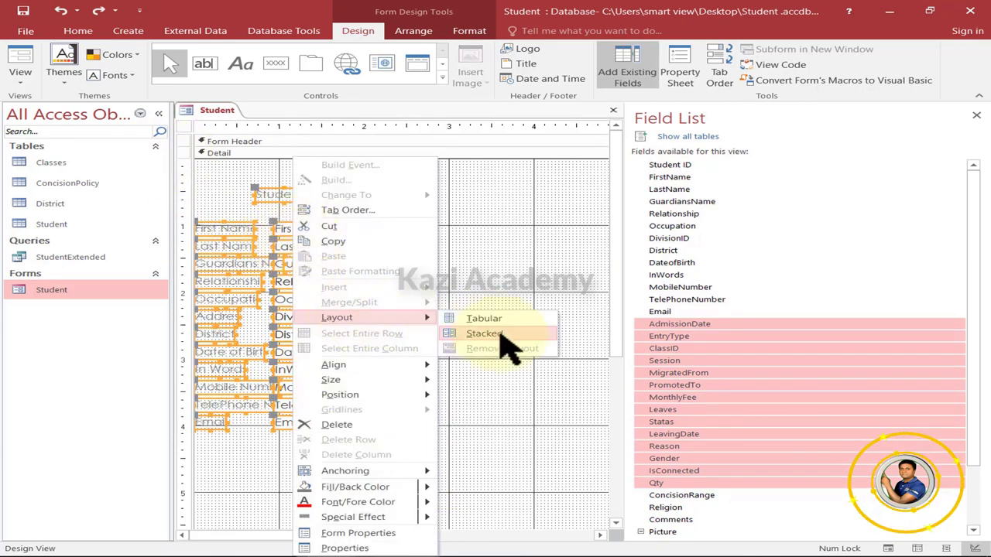
click(500, 335)
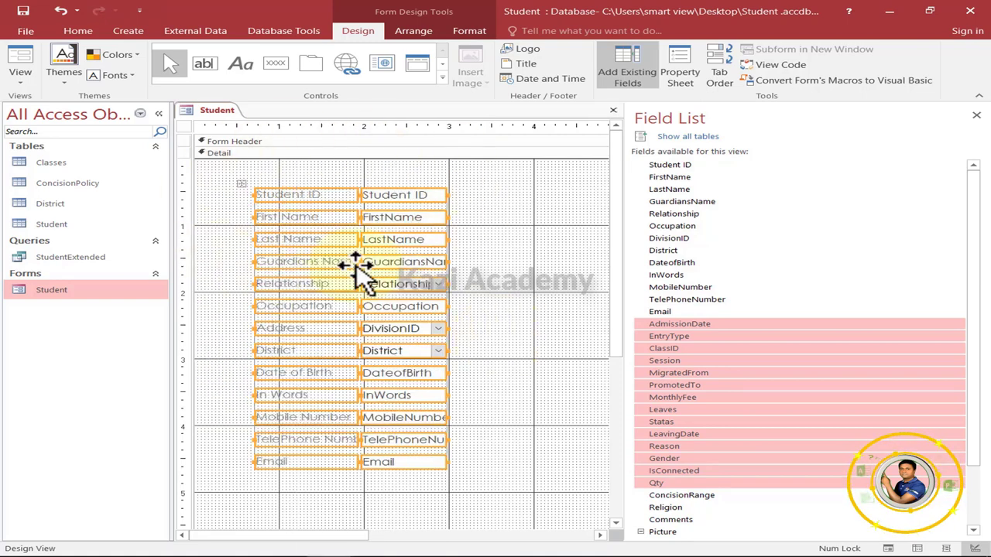
drag(621, 243, 785, 238)
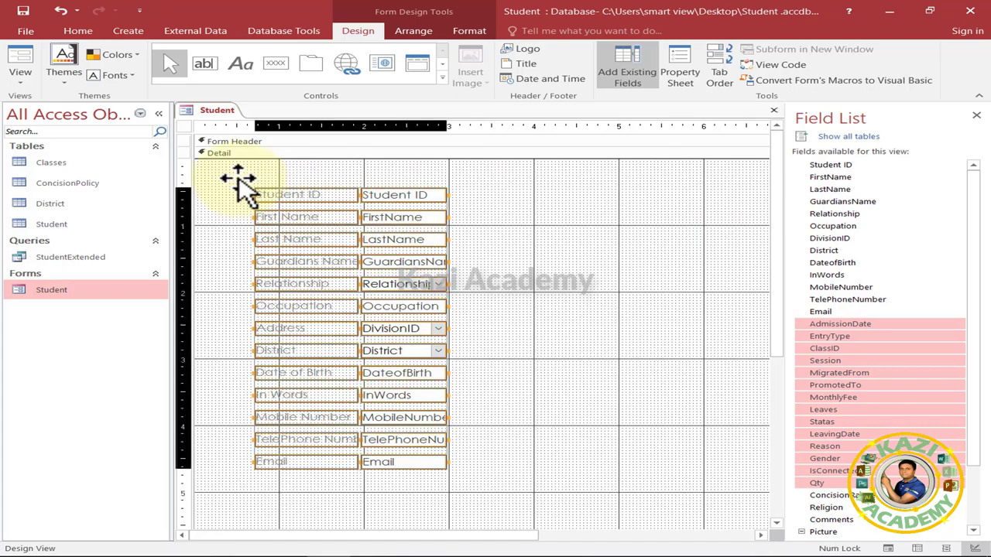
drag(240, 186, 209, 166)
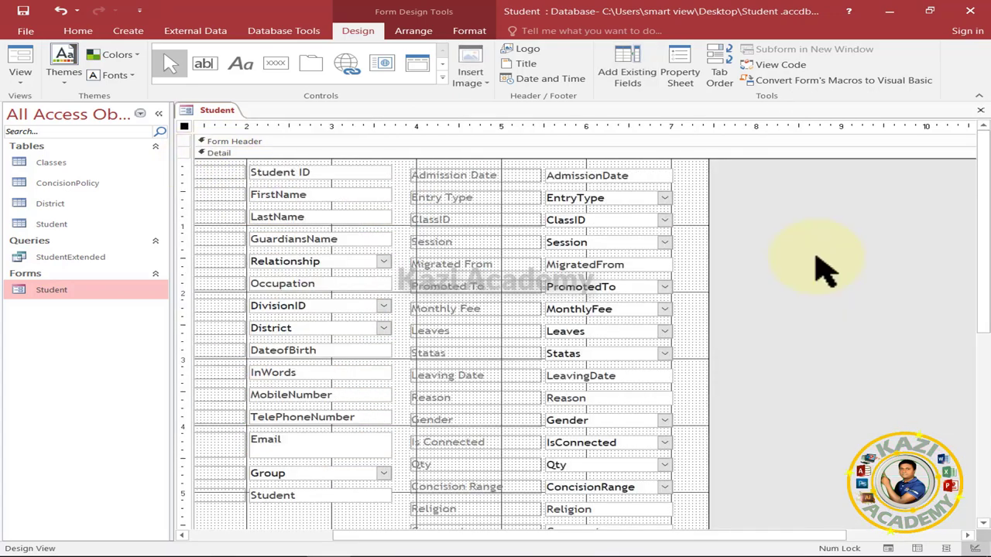
Display the form's properties at a readable width and set Scroll Bars to Neither.
click(682, 73)
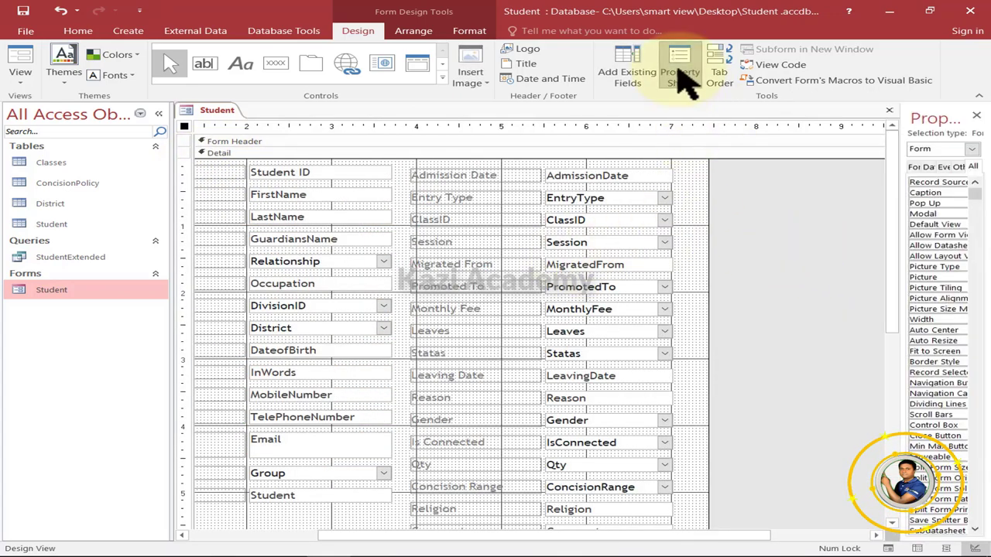
drag(906, 217, 686, 215)
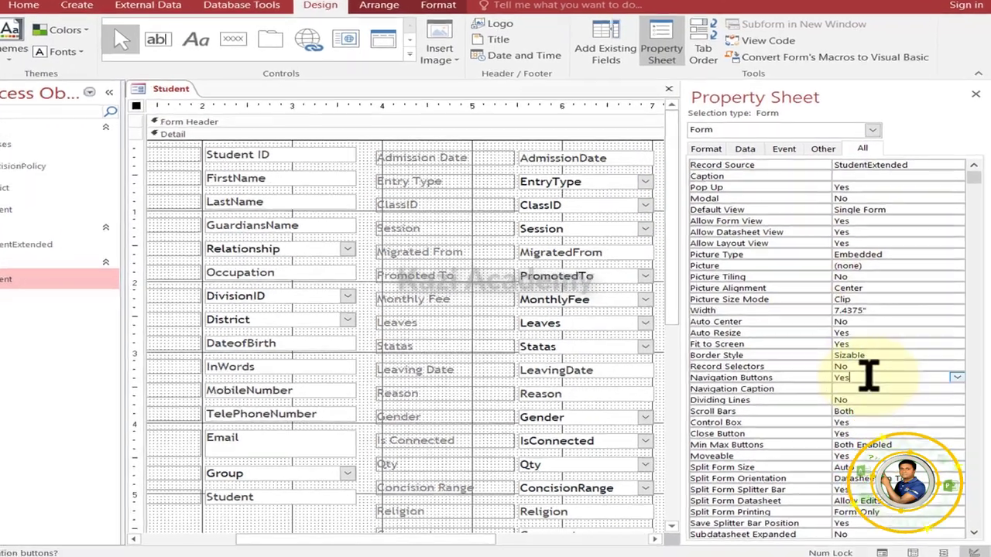
click(860, 383)
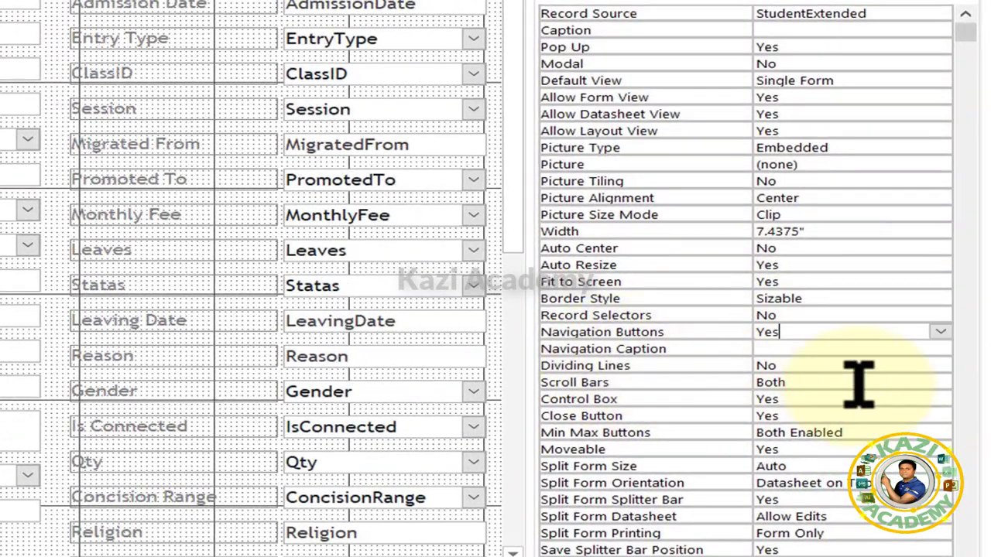
click(859, 383)
click(940, 383)
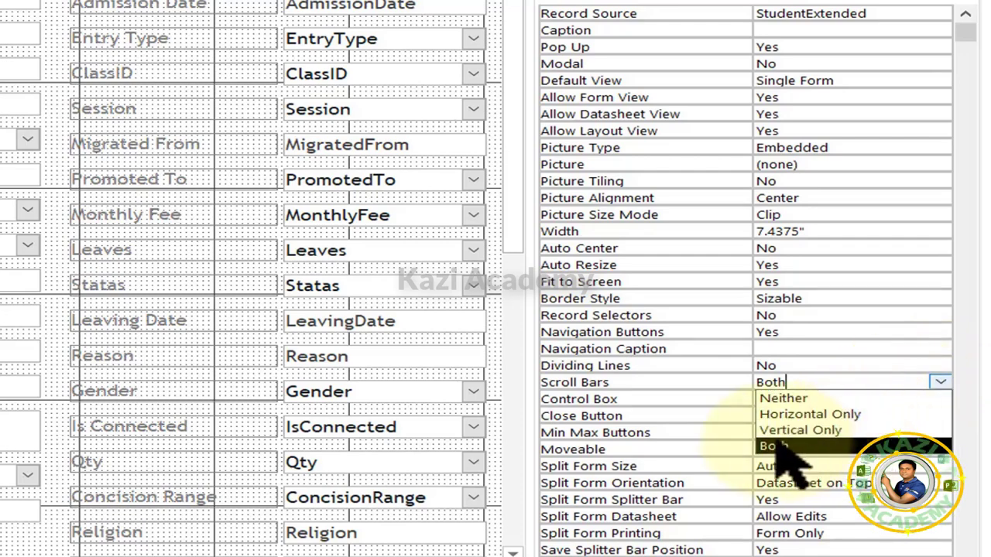
click(783, 398)
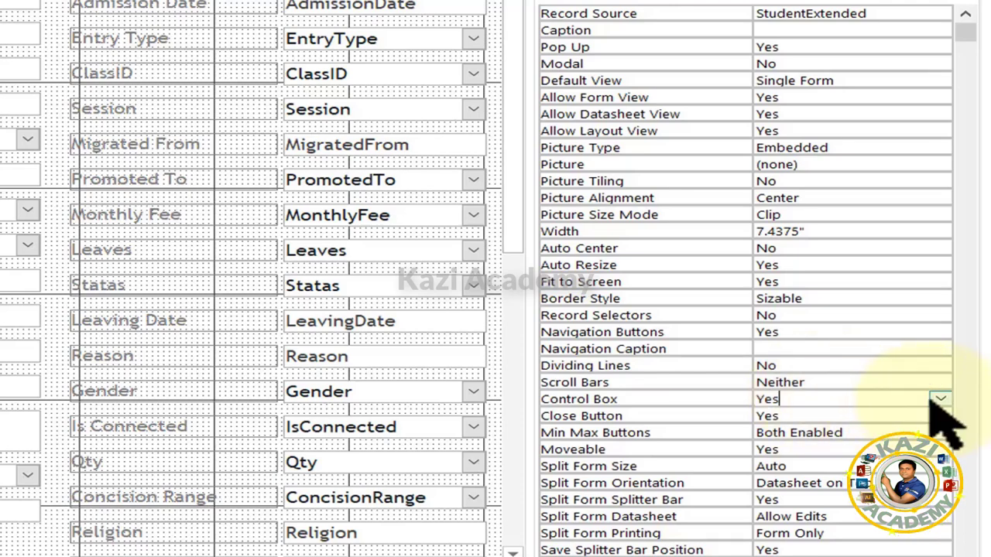
Set the form's Control Box and Close Button properties to No.
click(942, 401)
click(805, 431)
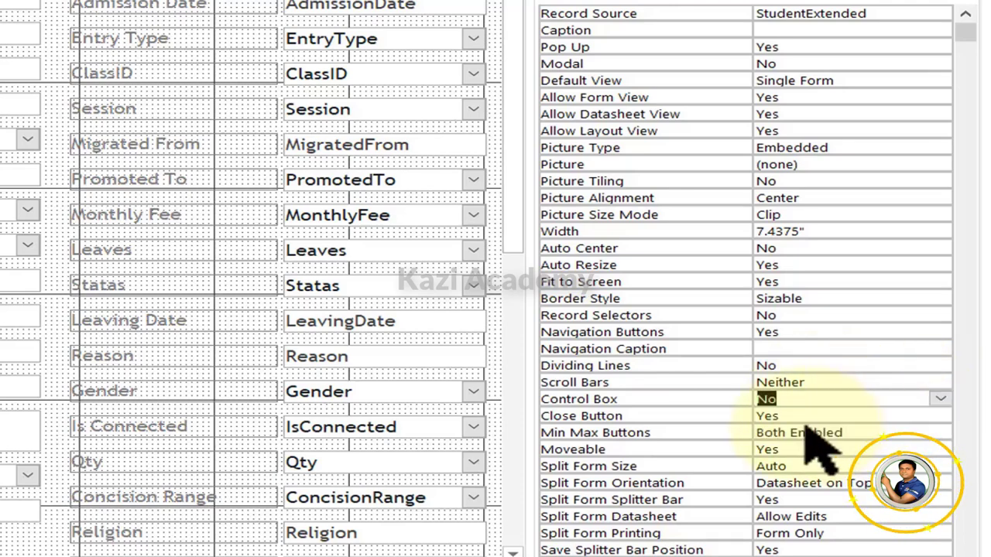
click(942, 416)
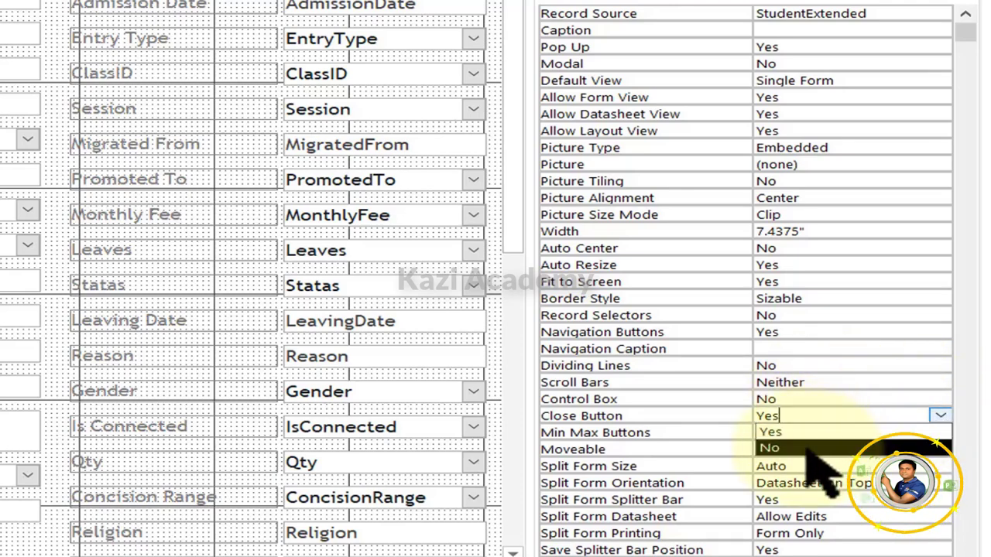
click(805, 448)
Set the form's Min Max Buttons property to None and choose Yes for Moveable.
click(941, 433)
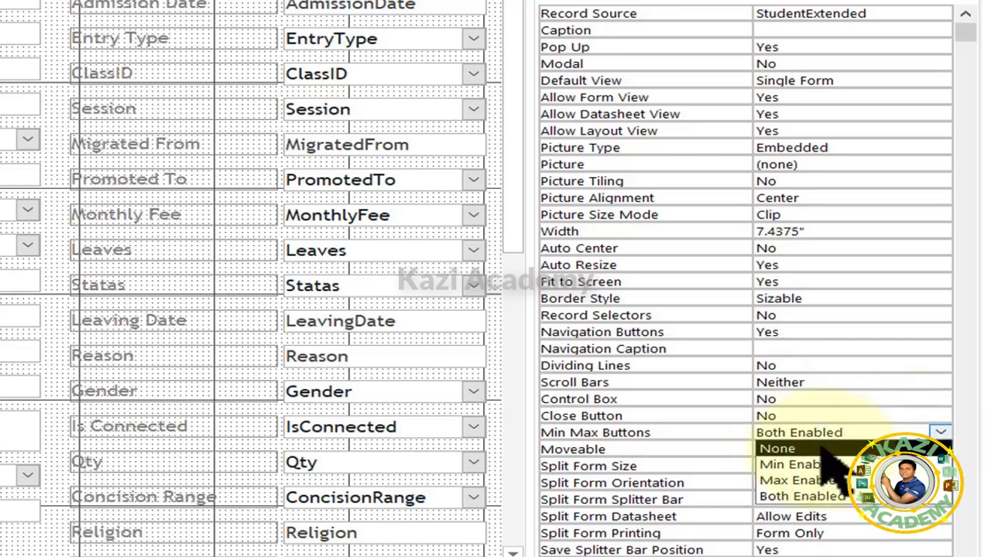
click(805, 449)
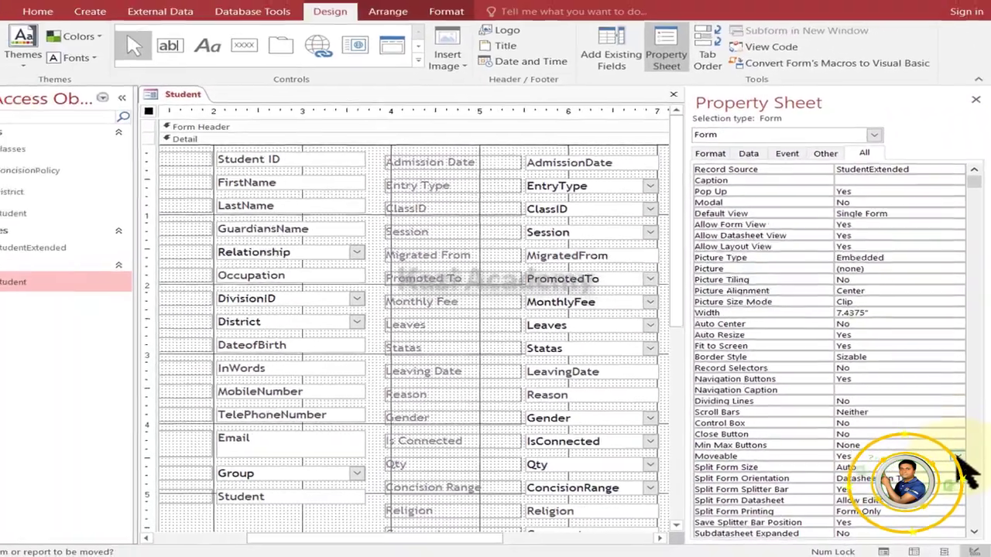
click(960, 457)
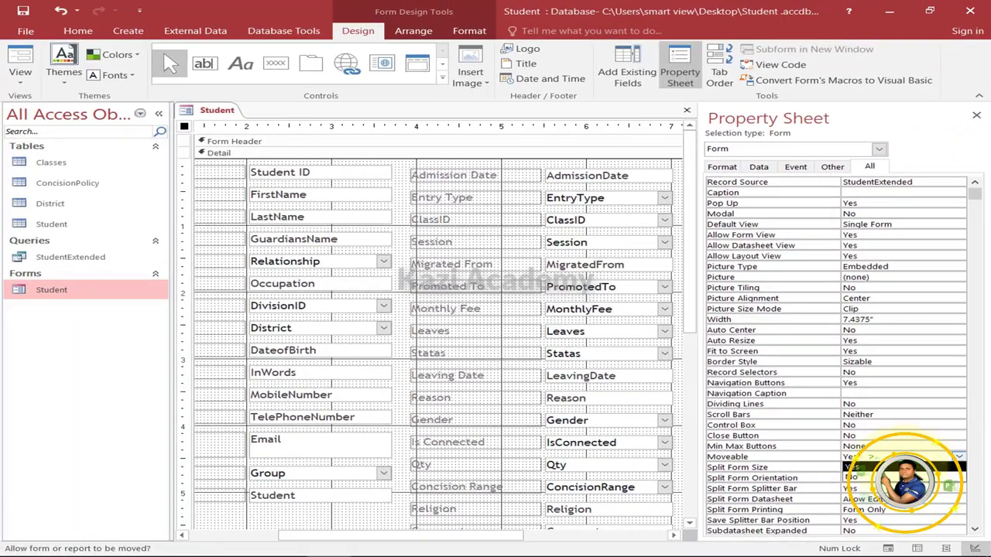
click(855, 468)
scroll(925, 346, down, 4)
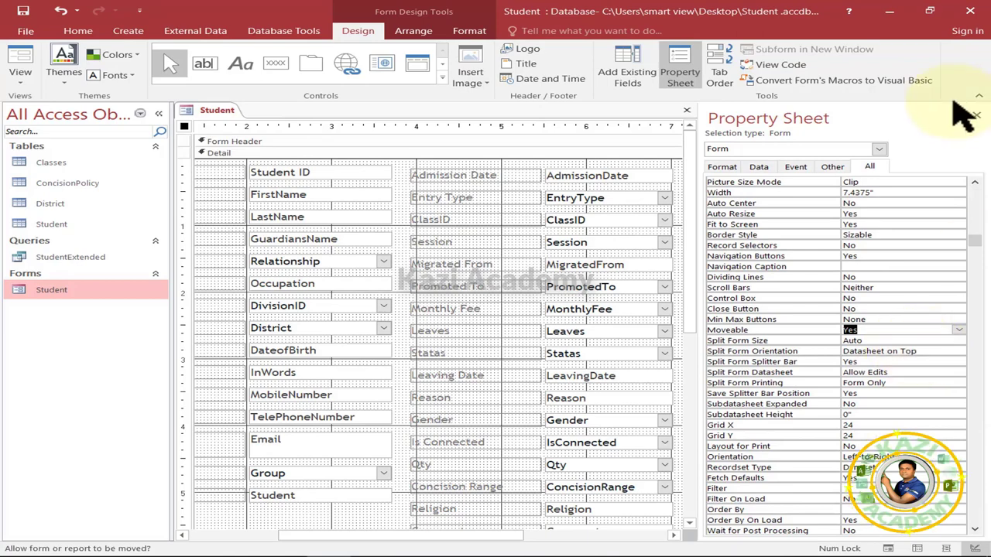
Preview the Student form and move its window to test that it is moveable.
right_click(85, 292)
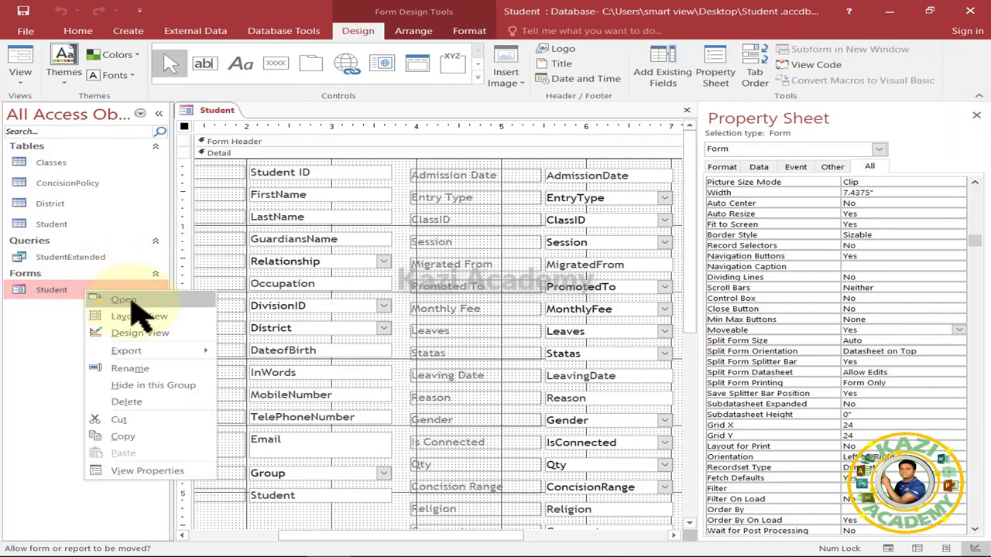
click(136, 302)
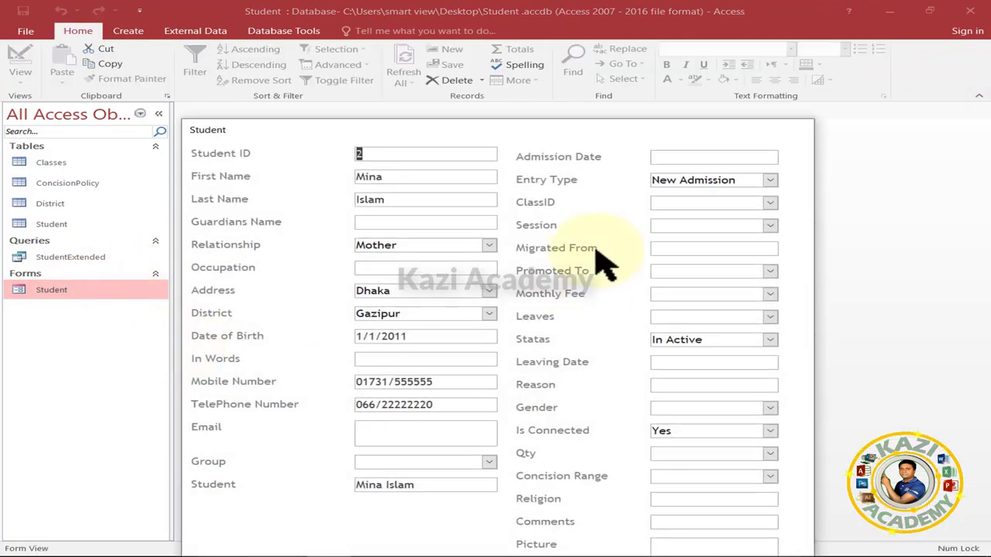
drag(546, 130, 629, 155)
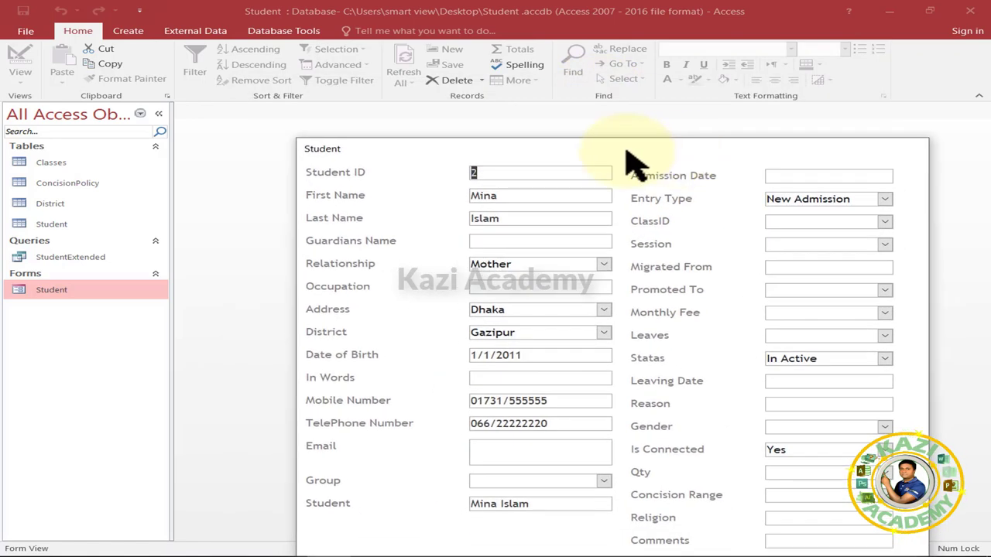
Return the Student form to Design View, hide its properties, and close it with the design changes saved.
right_click(65, 289)
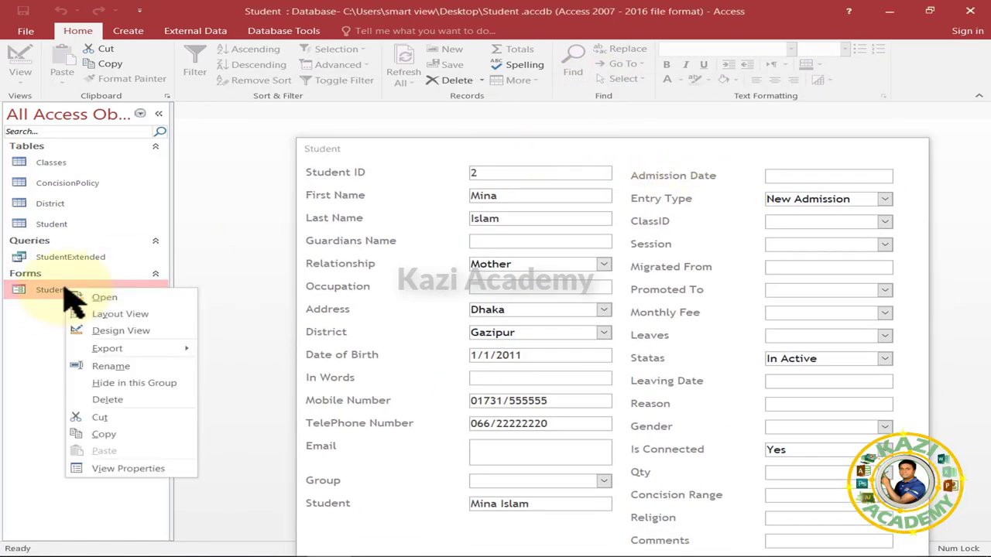
click(128, 333)
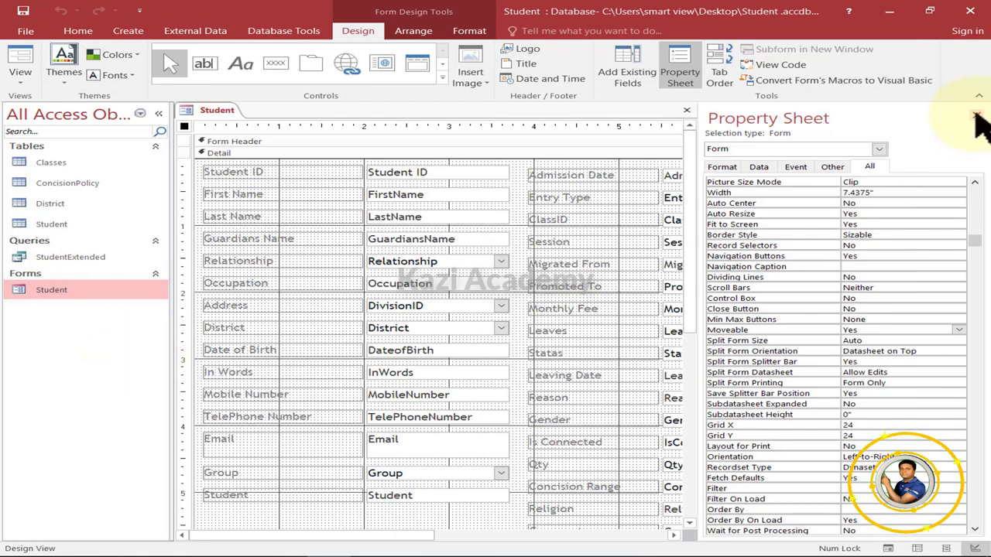
click(978, 116)
click(980, 110)
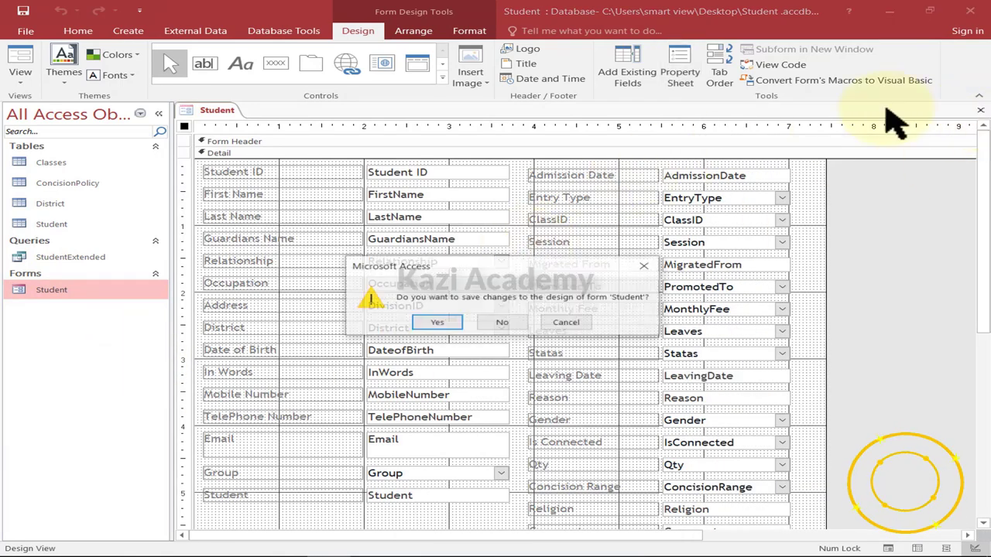
click(438, 323)
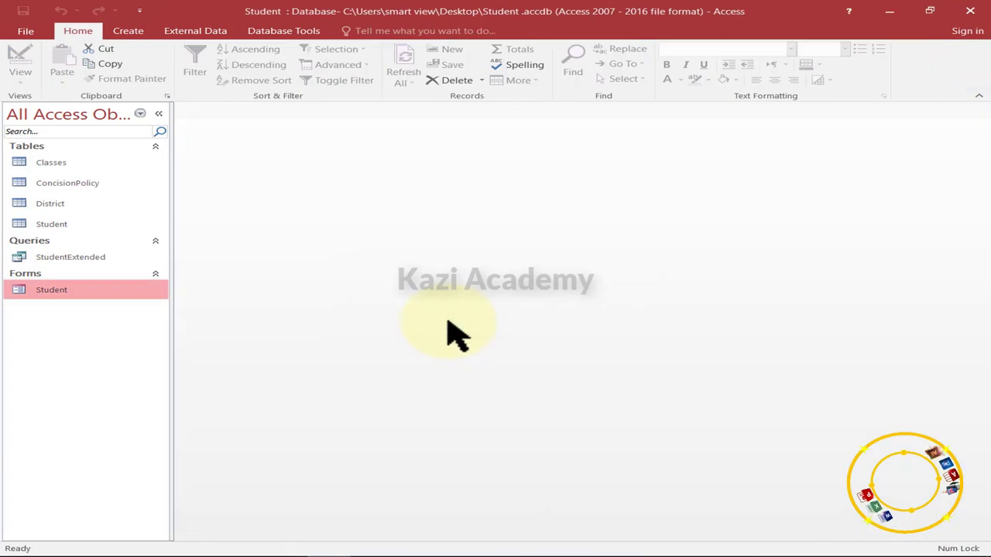
Reopen the Student form and test resizing and moving its pop-up window.
right_click(62, 289)
click(106, 294)
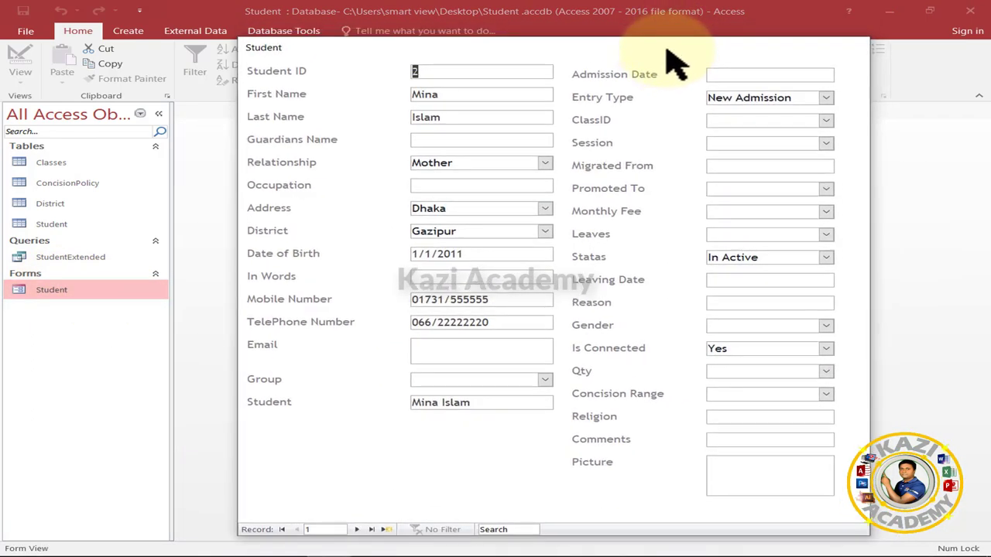
drag(867, 536, 906, 546)
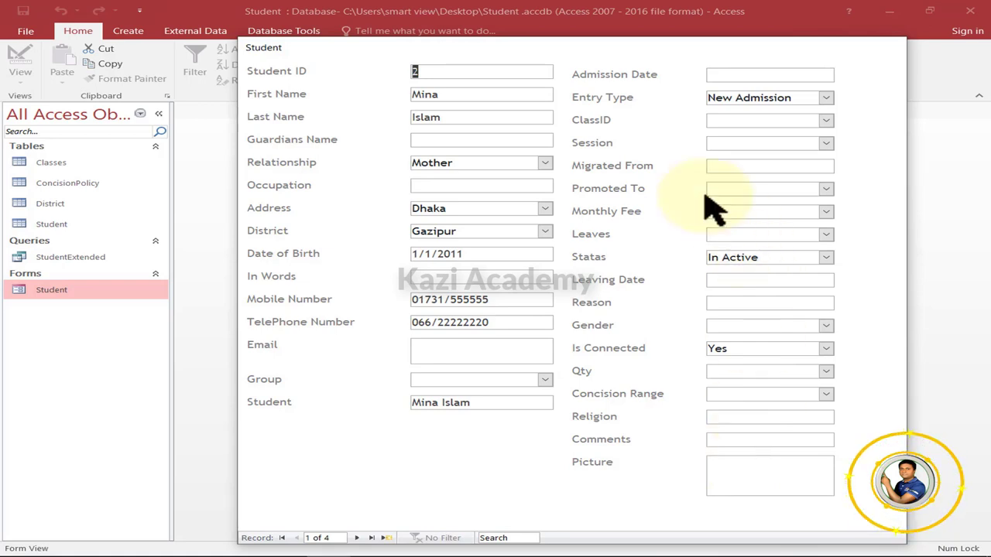
drag(632, 39, 606, 48)
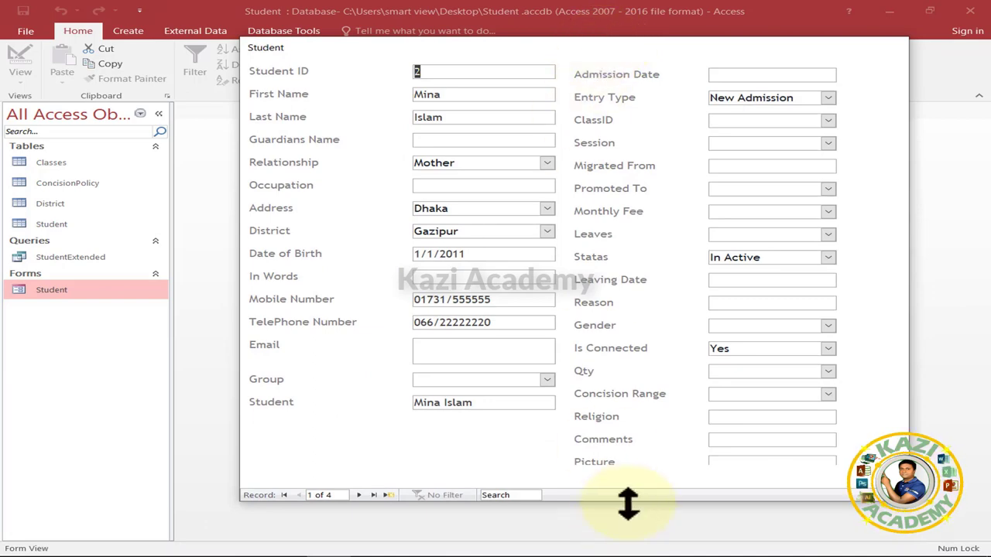
drag(628, 504, 635, 545)
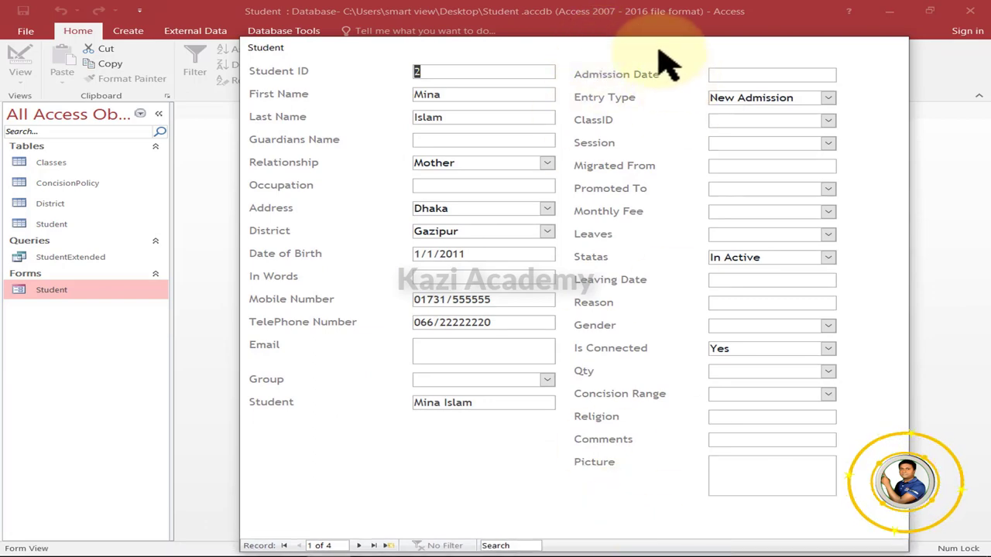
drag(660, 53, 640, 71)
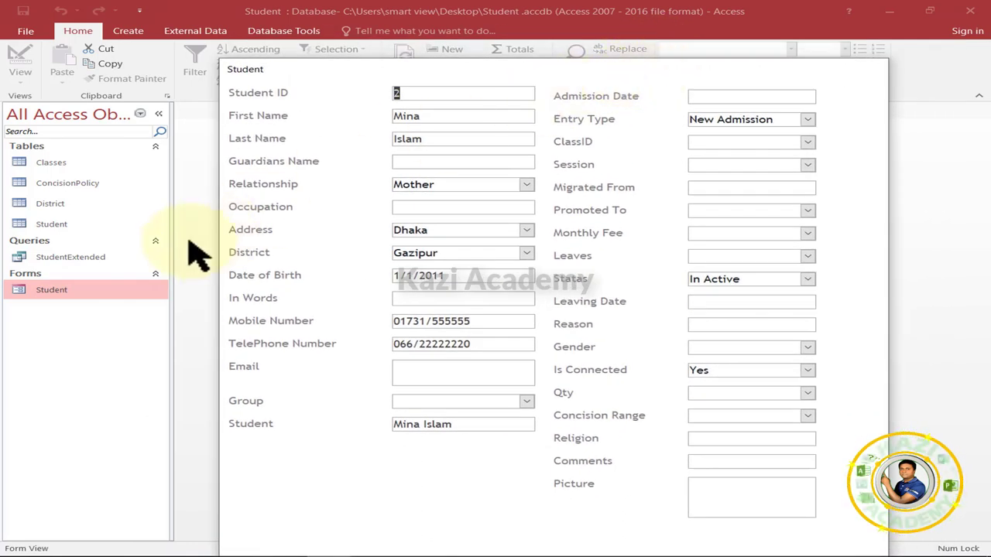
In the Student form's Design View, extend the Detail section downward and enlarge the Picture control to just past the 7-inch mark.
right_click(79, 292)
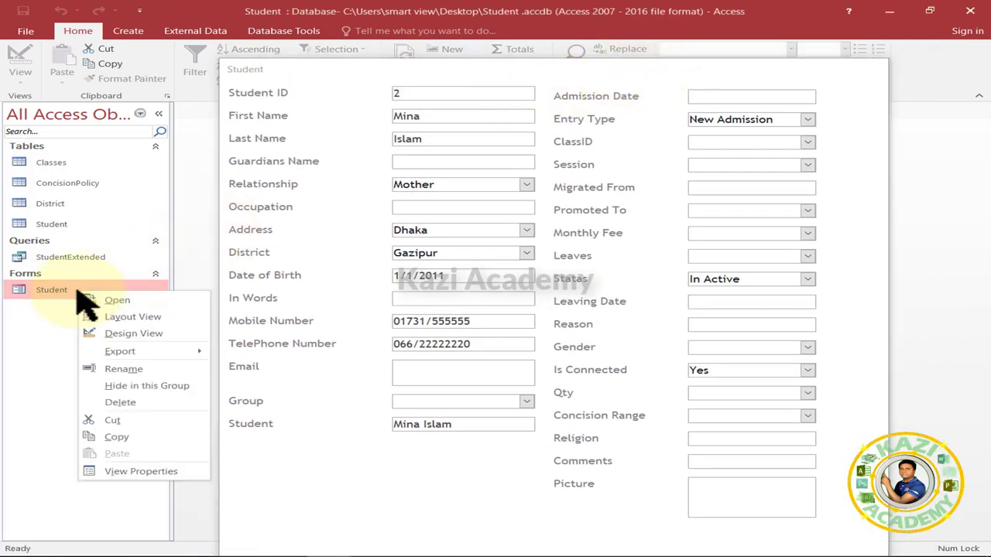
click(137, 339)
scroll(657, 303, down, 5)
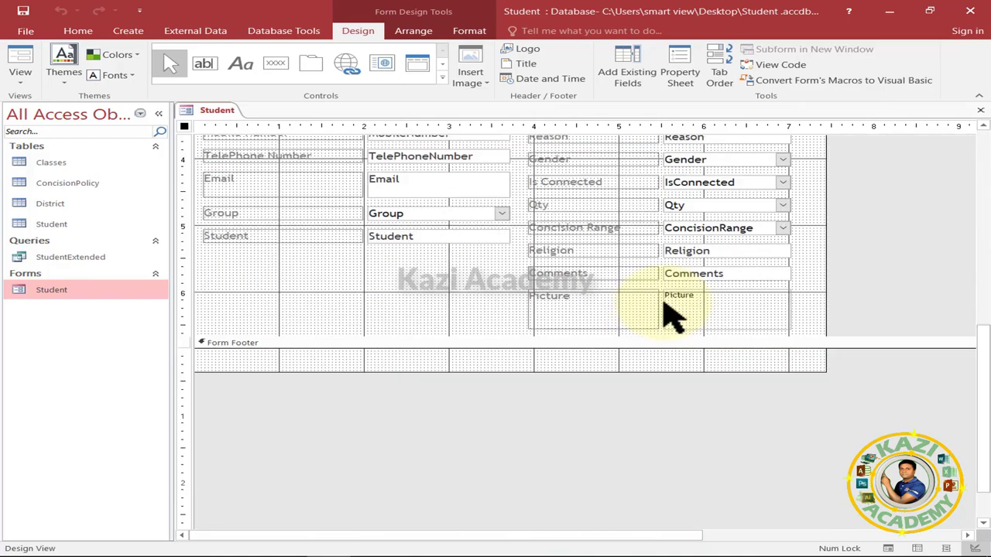
drag(699, 334, 699, 381)
click(719, 333)
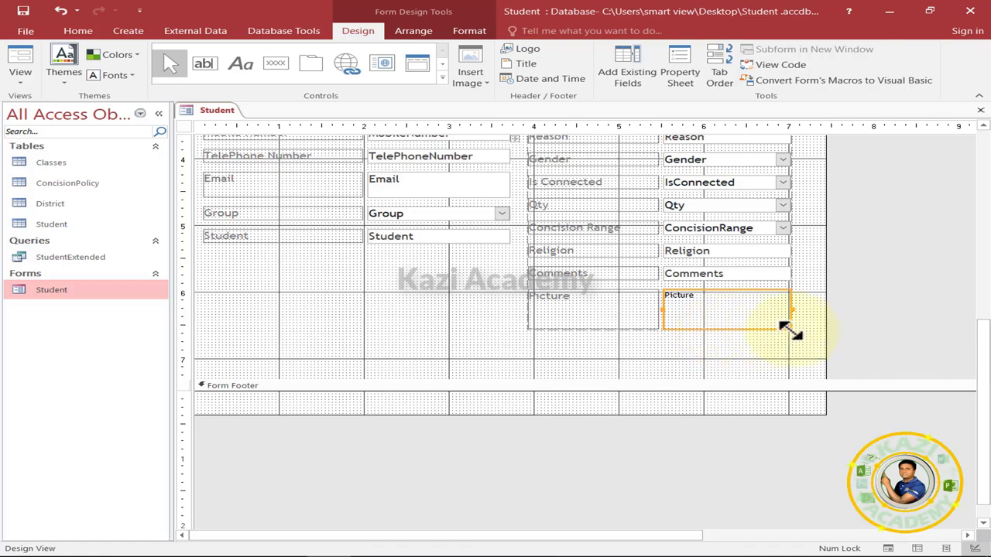
drag(788, 329, 787, 341)
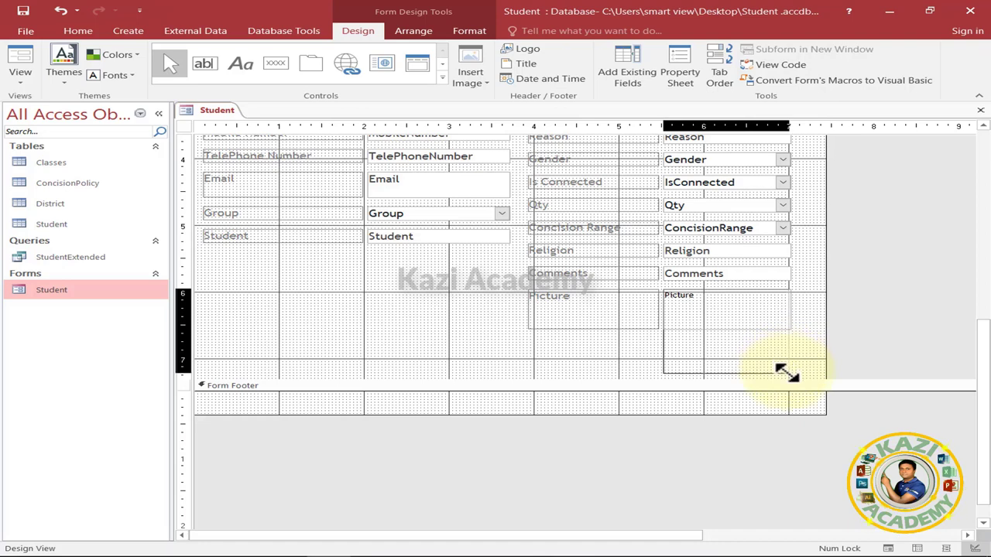
drag(786, 372, 787, 372)
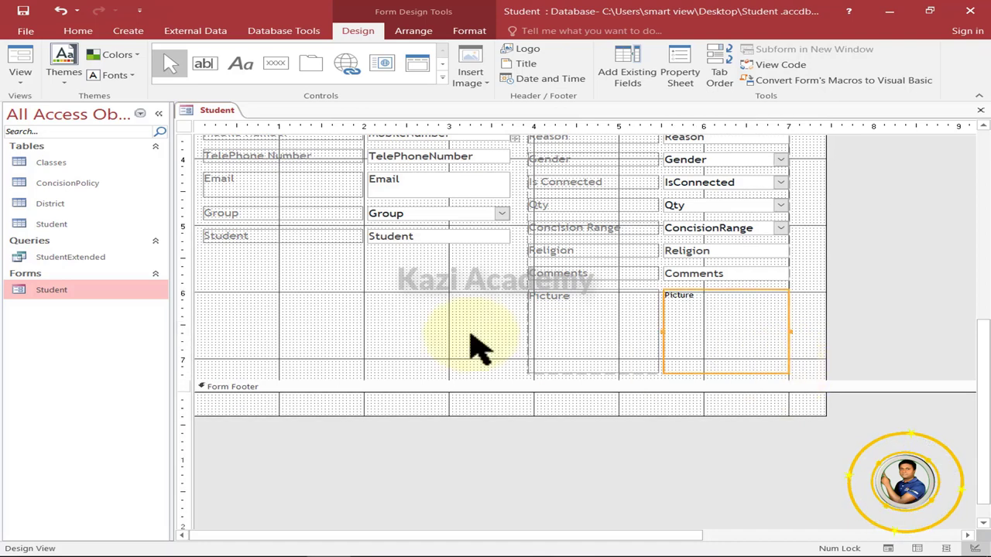
Preview the Student form to check the enlarged Picture box, and return to Design View.
right_click(39, 292)
click(89, 299)
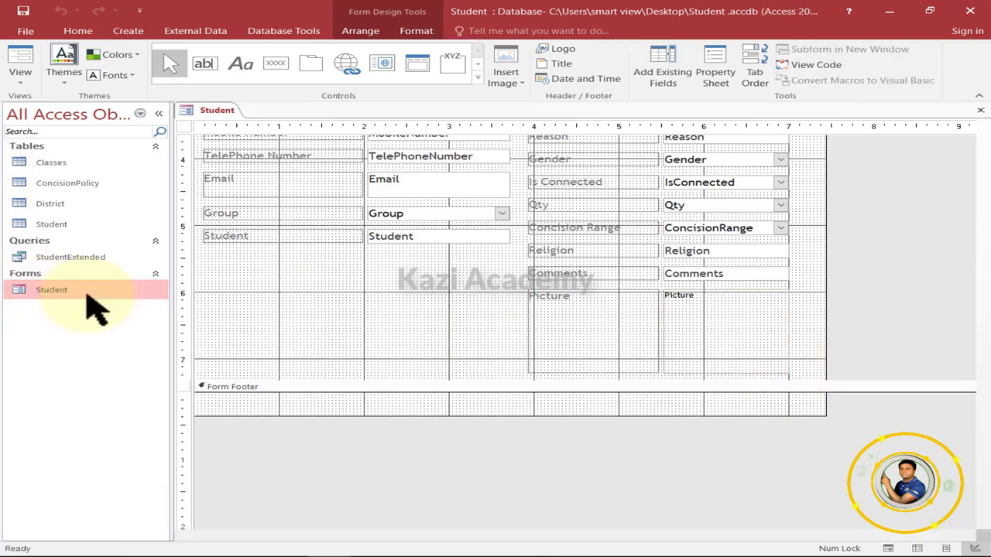
scroll(656, 147, down, 3)
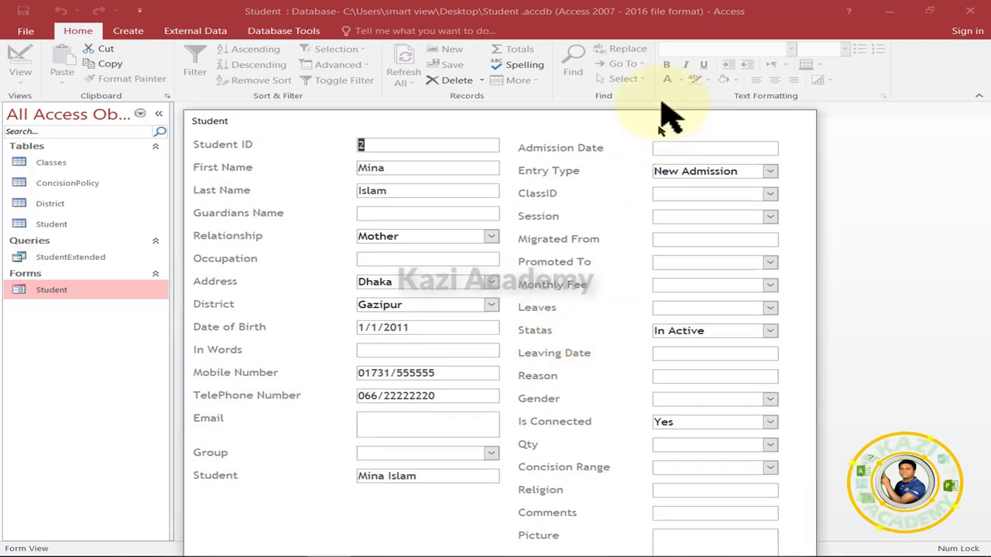
right_click(85, 297)
key(Escape)
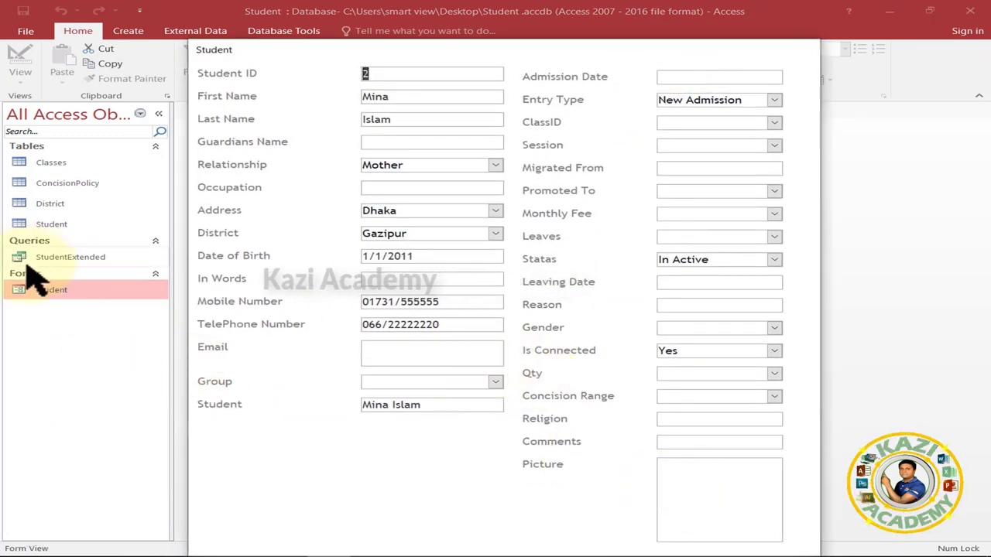
right_click(53, 293)
click(104, 329)
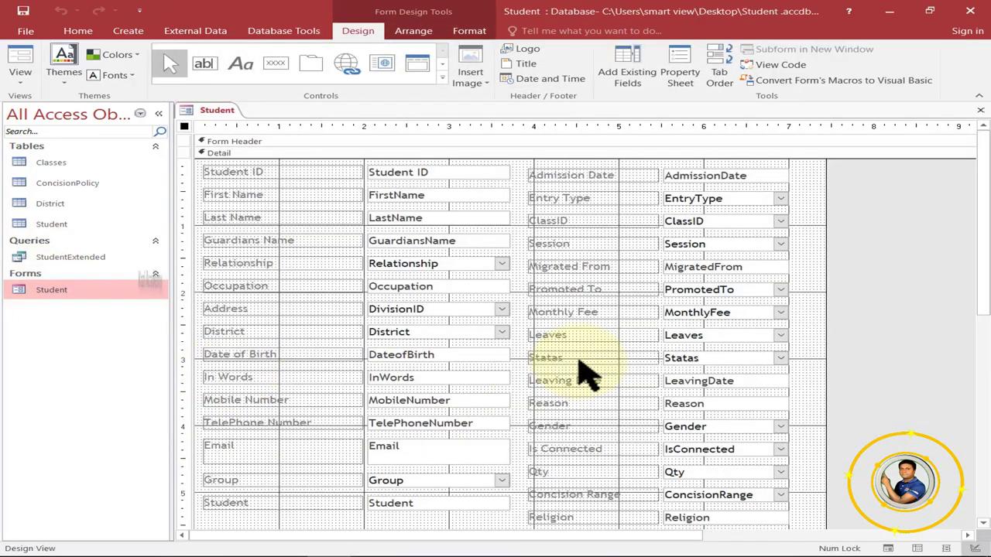